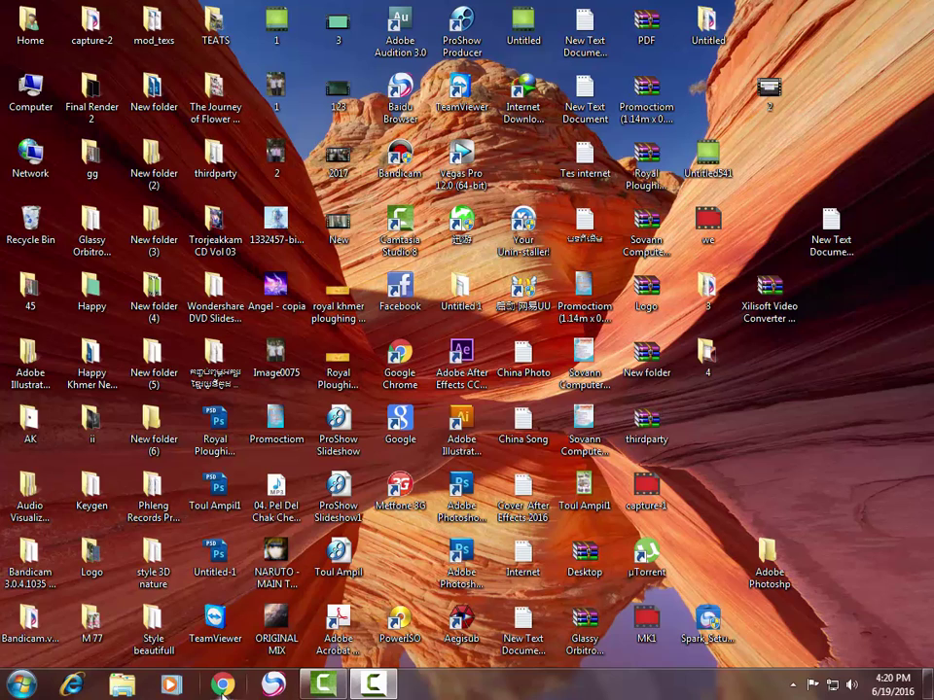
Step: Open Google Chrome and search the web for mp3tag
click(222, 686)
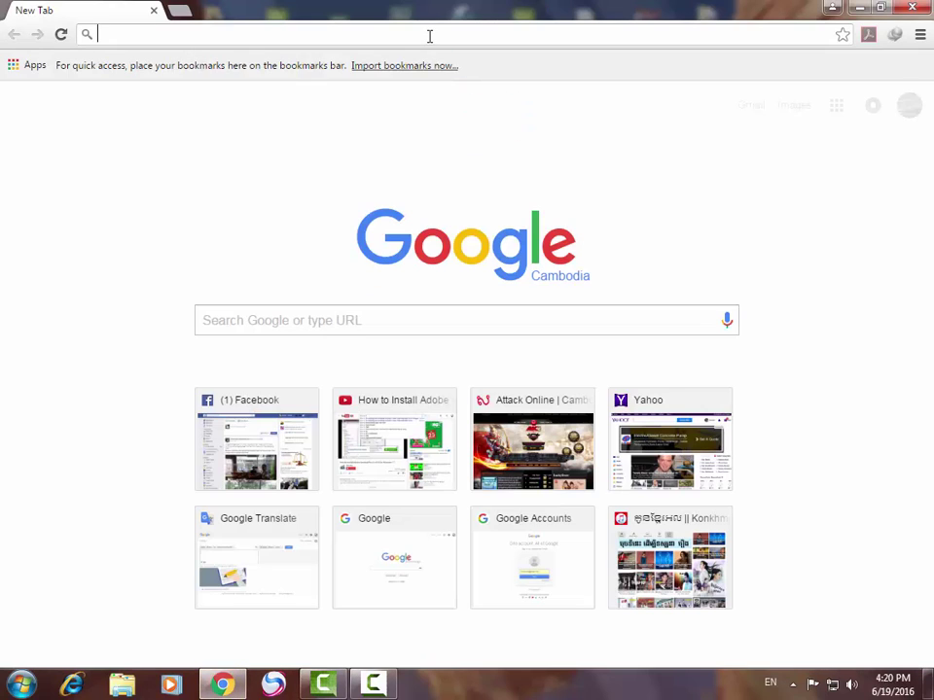
click(429, 36)
text(m)
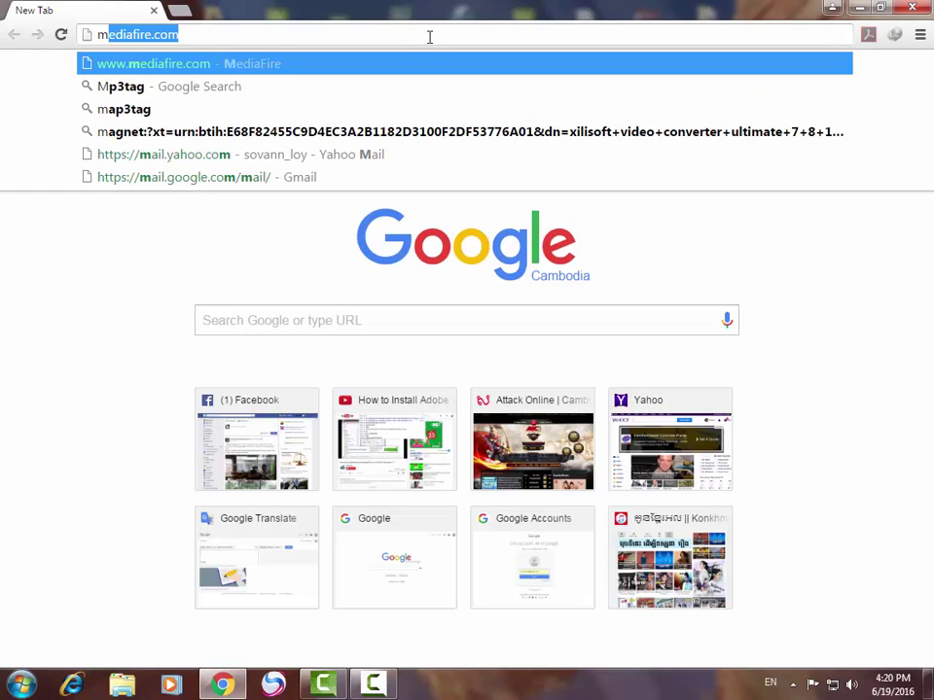
text(p3tag)
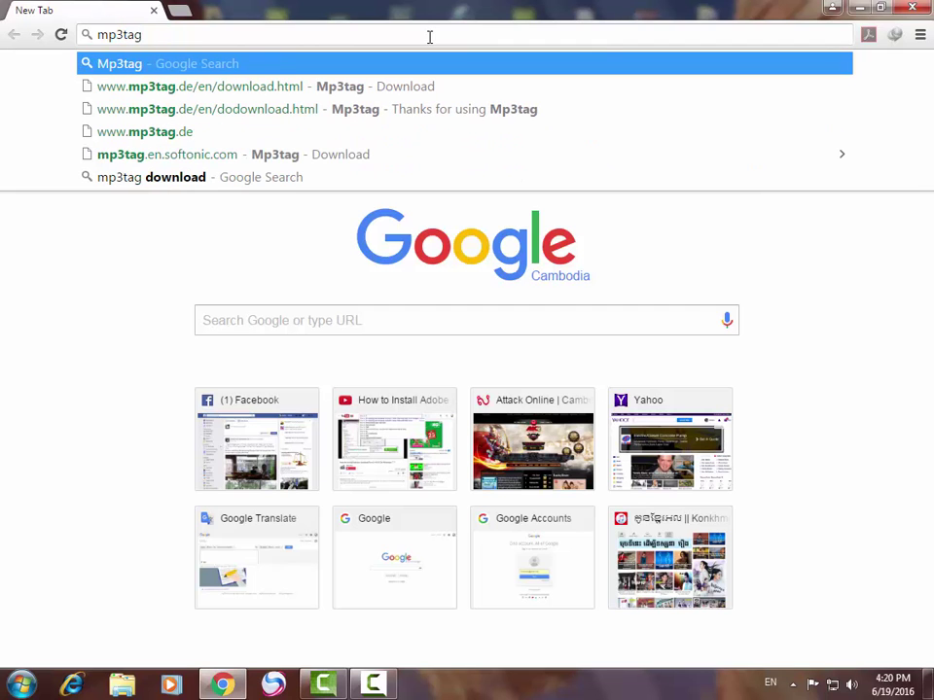
key(Return)
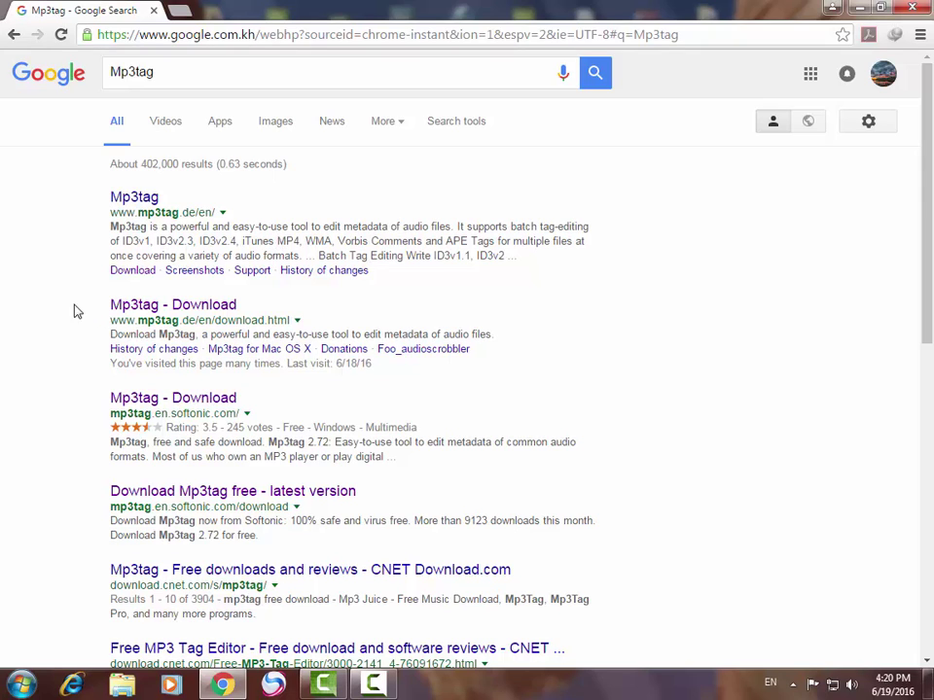
Step: Open the Mp3tag download page on mp3tag.de and download mp3tagv277setup.exe
click(164, 301)
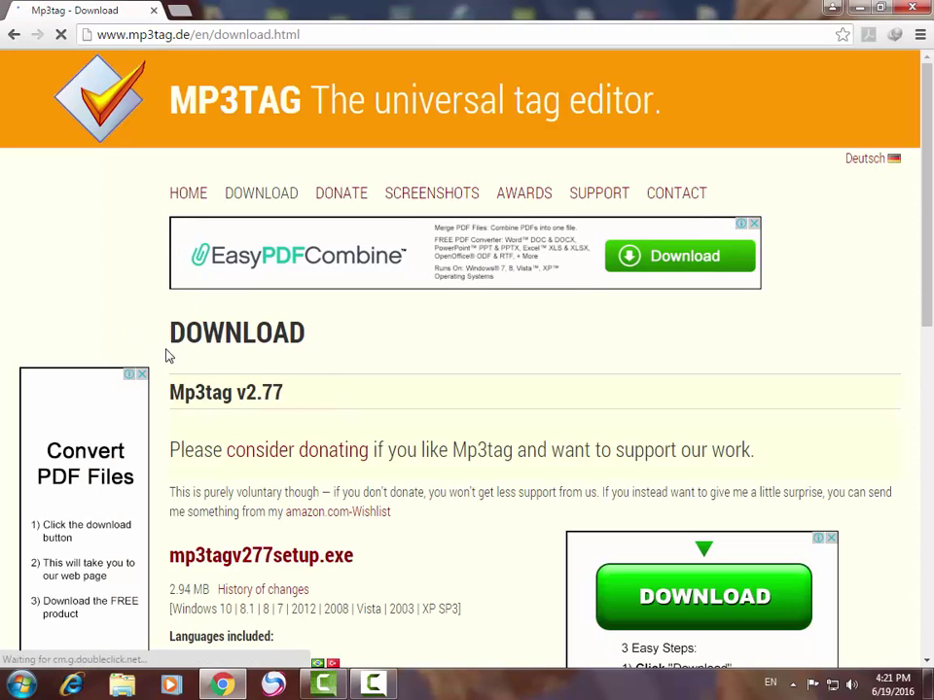
scroll(302, 526, down, 2)
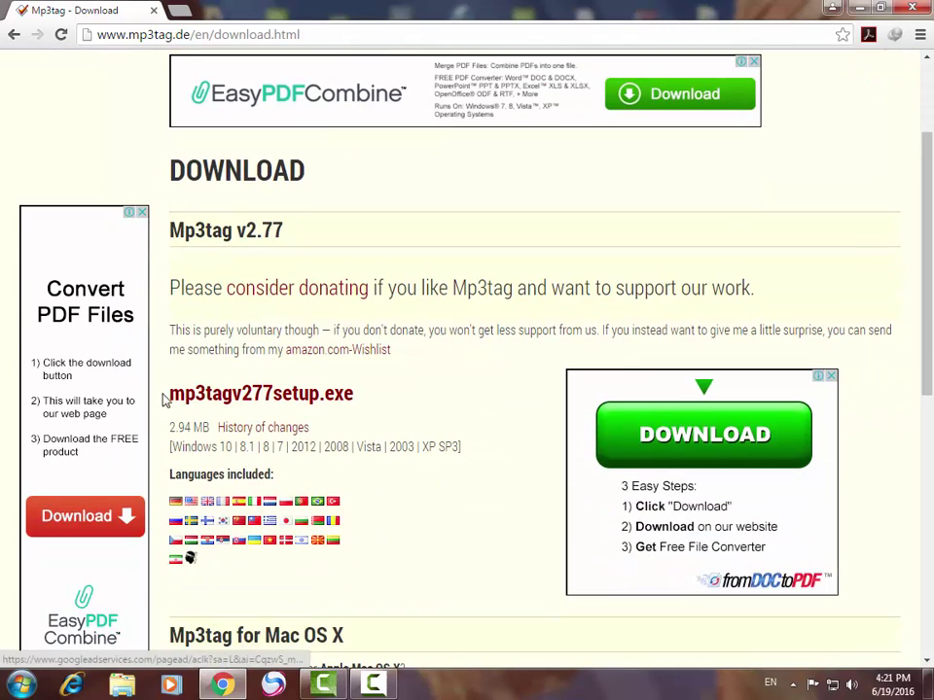
click(318, 397)
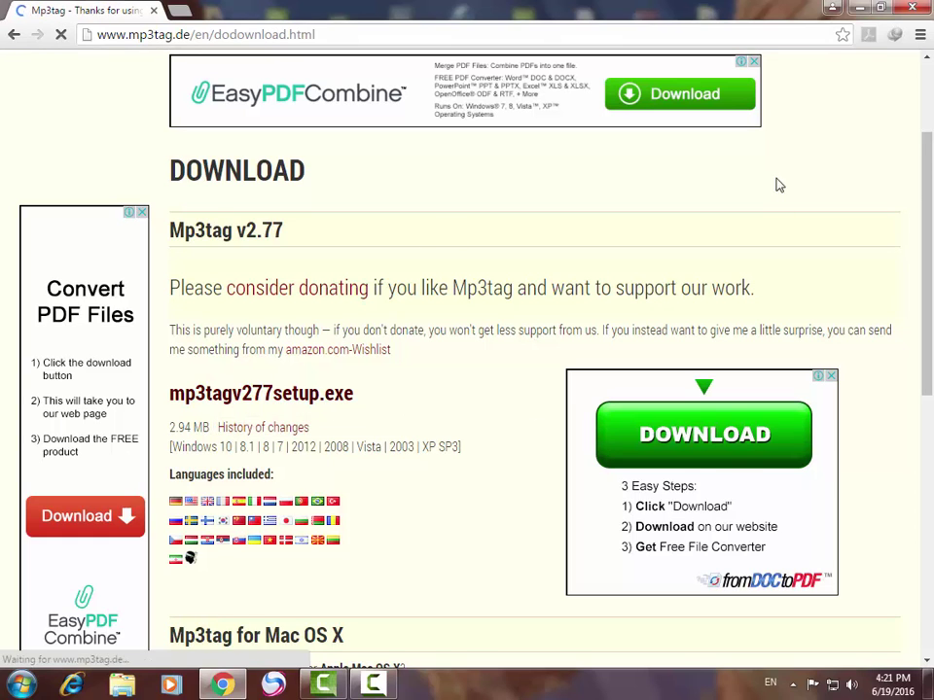
scroll(496, 203, down, 3)
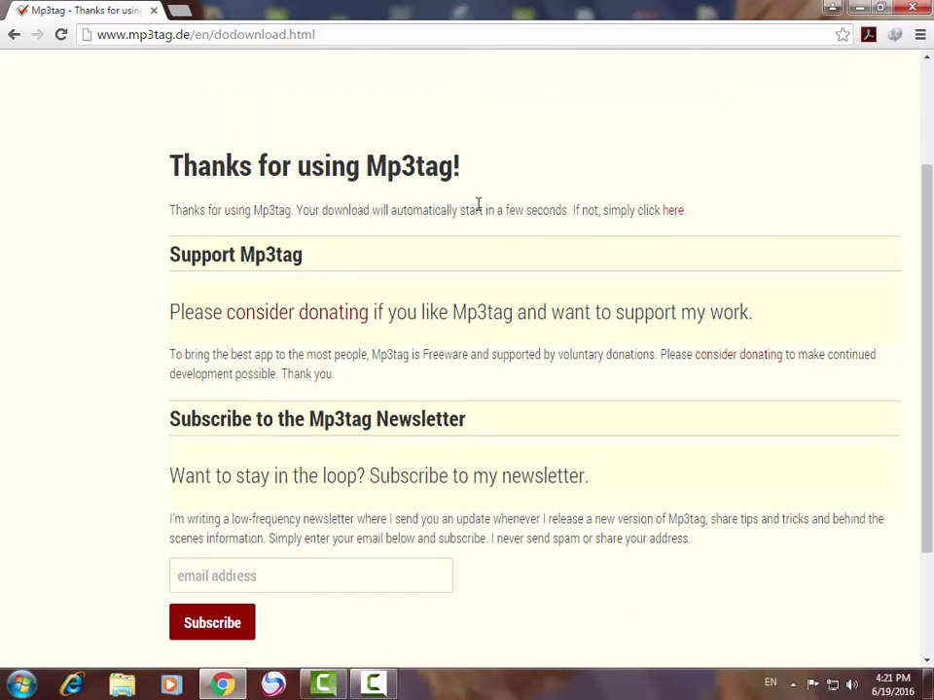
scroll(266, 225, up, 3)
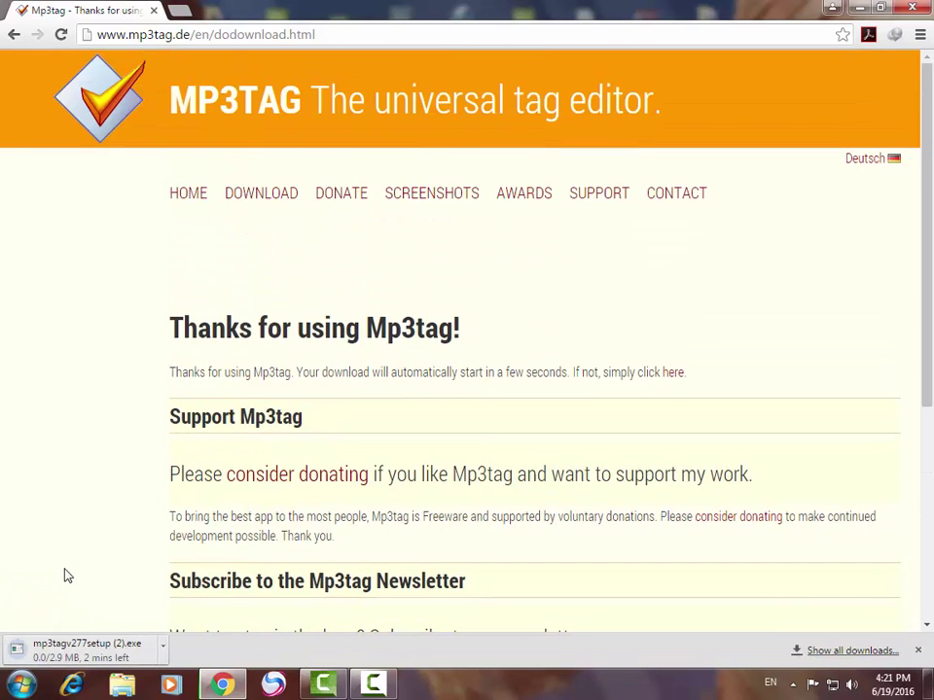
Step: Set the mp3tagv277setup download to open automatically as soon as it is complete
click(164, 651)
click(319, 366)
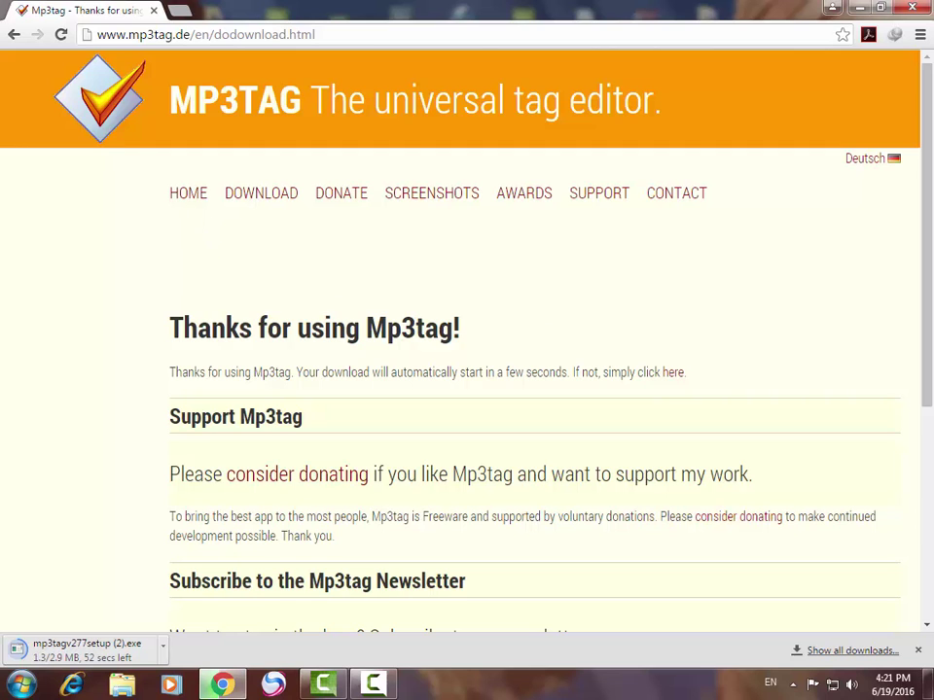
scroll(914, 459, down, 3)
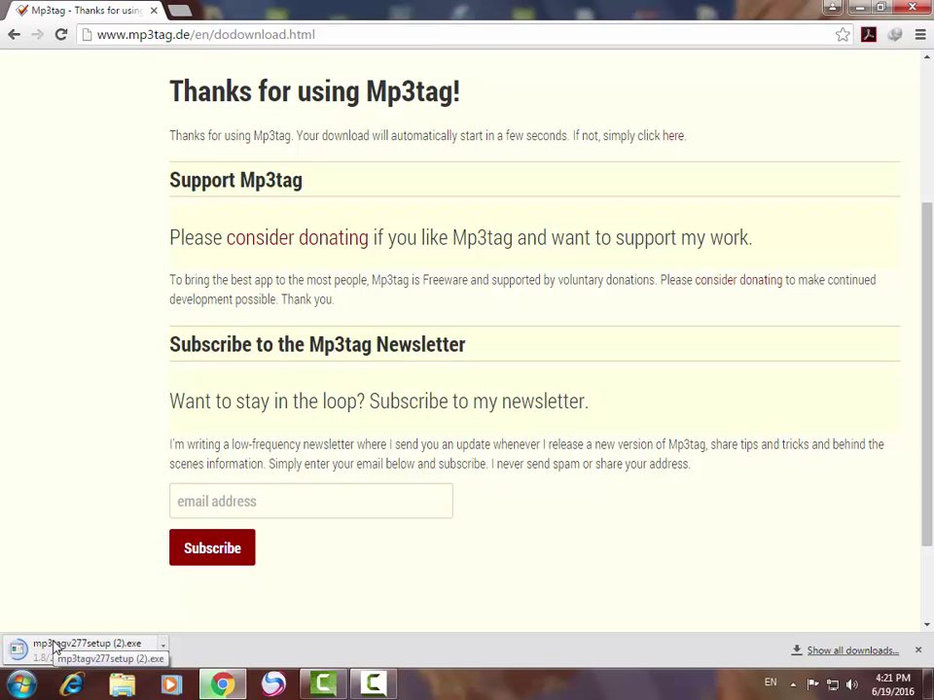
click(55, 646)
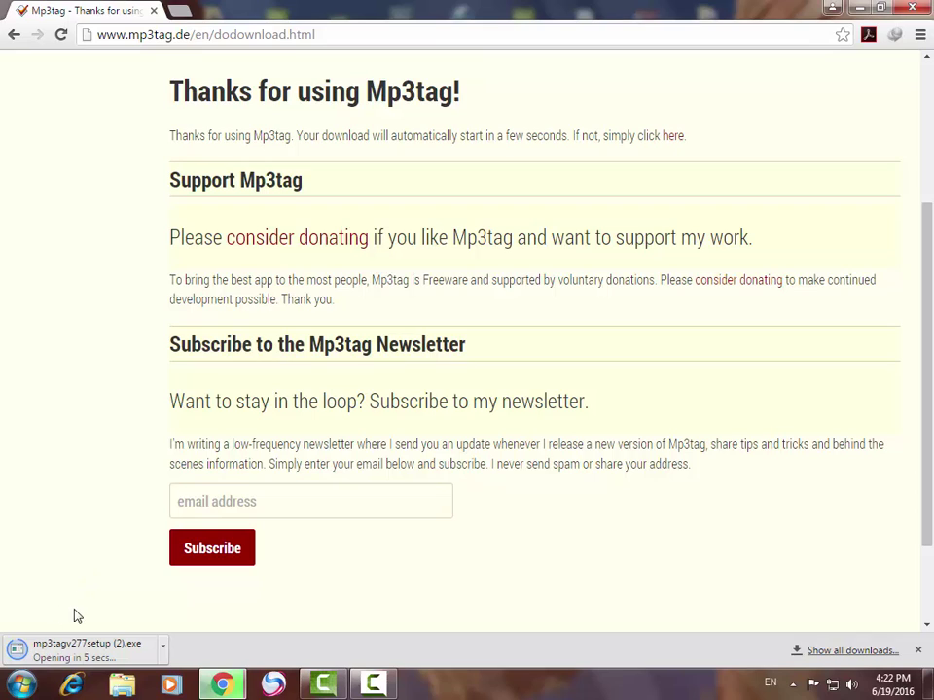
click(164, 649)
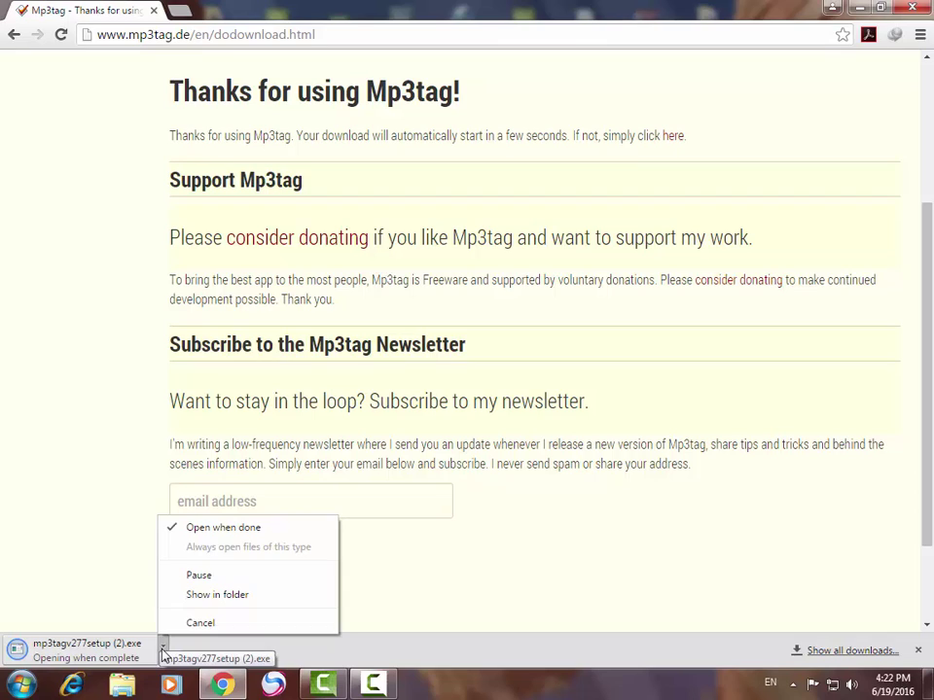
click(87, 581)
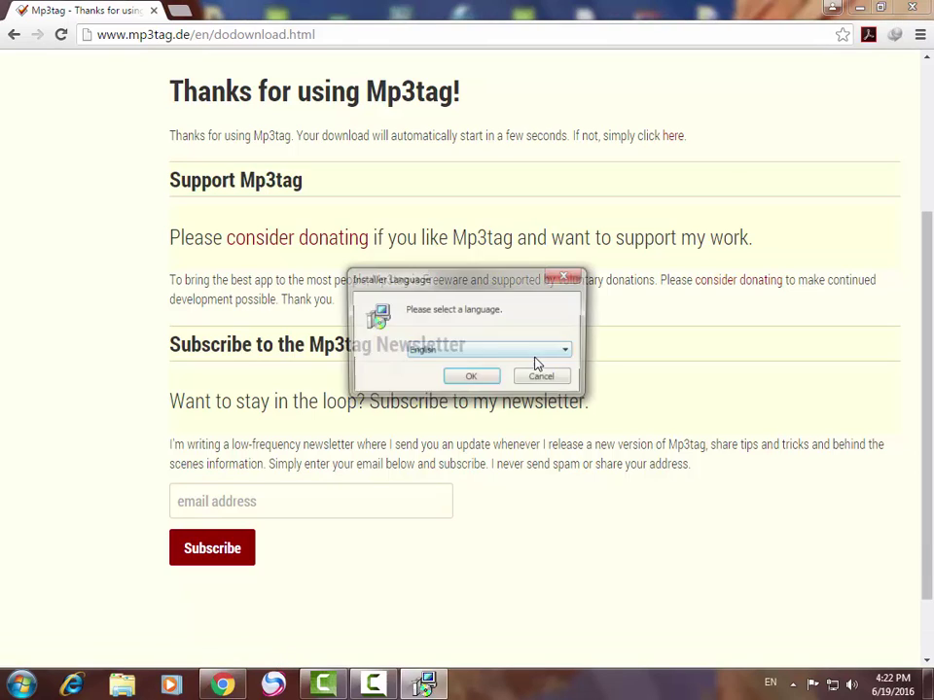
Step: Install Mp3tag v2.77 in English with the Normal components and the Mp3tag Start menu folder, and finish the setup wizard
click(468, 379)
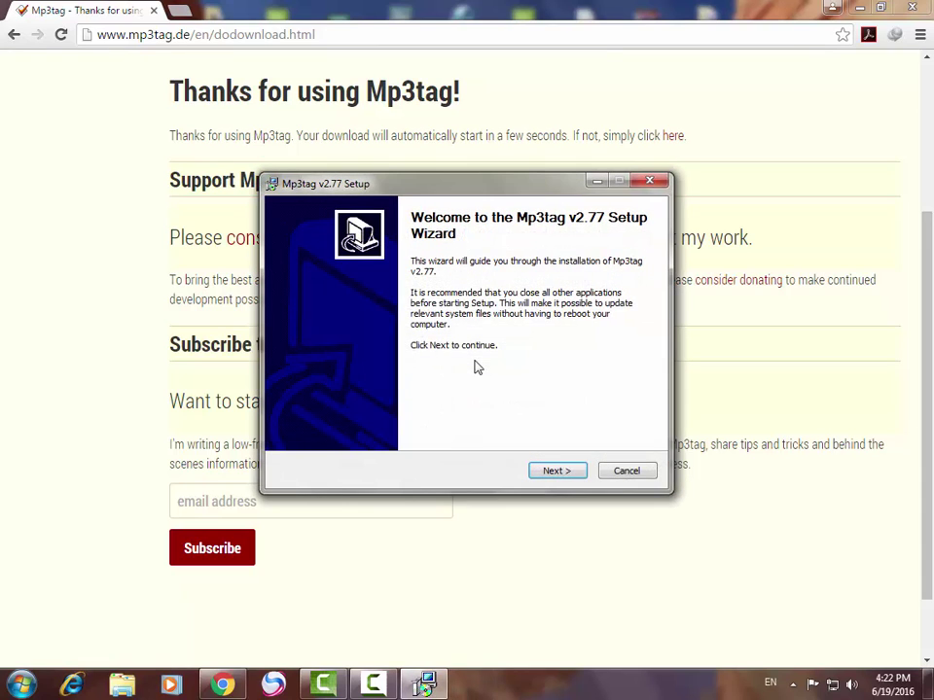
click(566, 470)
click(558, 473)
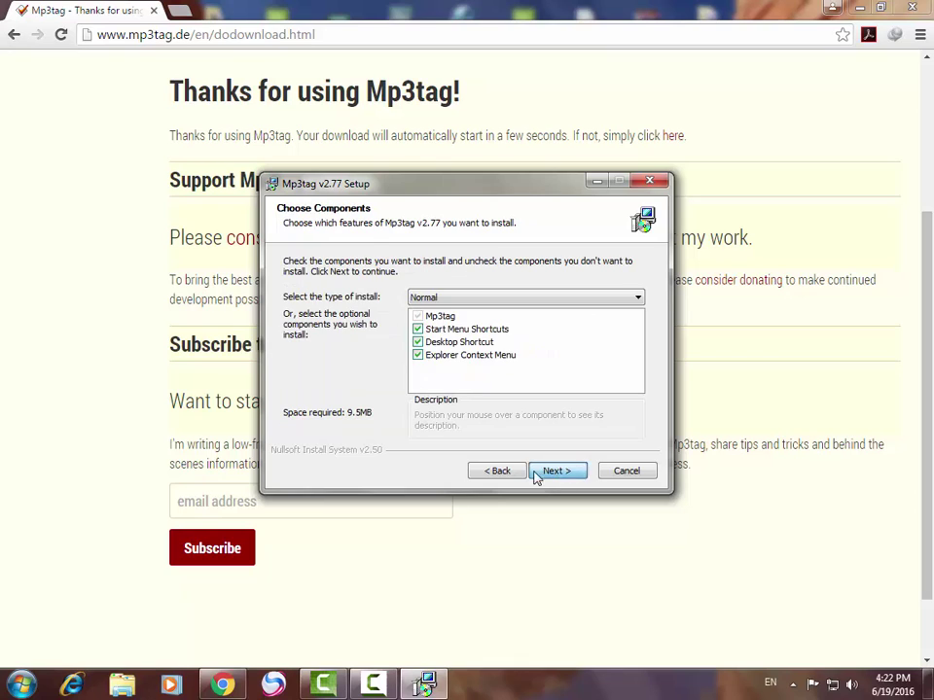
click(574, 473)
click(575, 473)
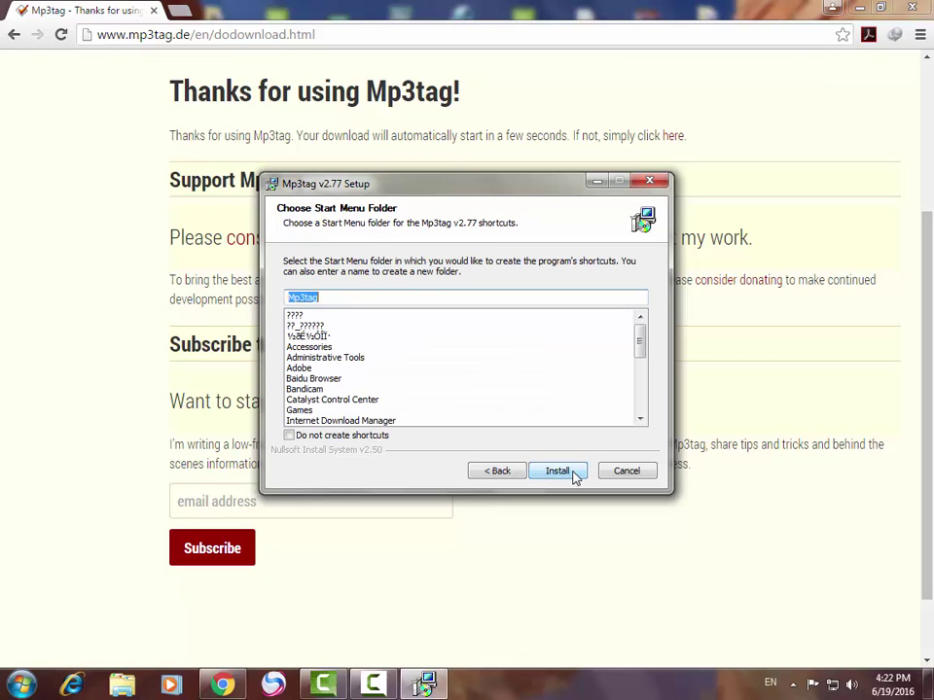
click(574, 474)
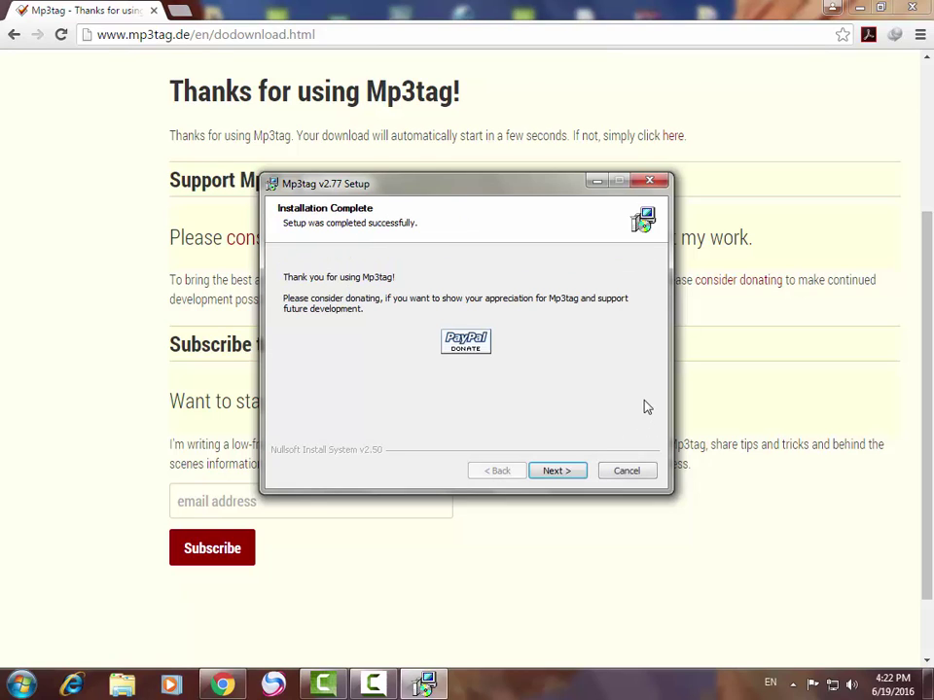
click(560, 475)
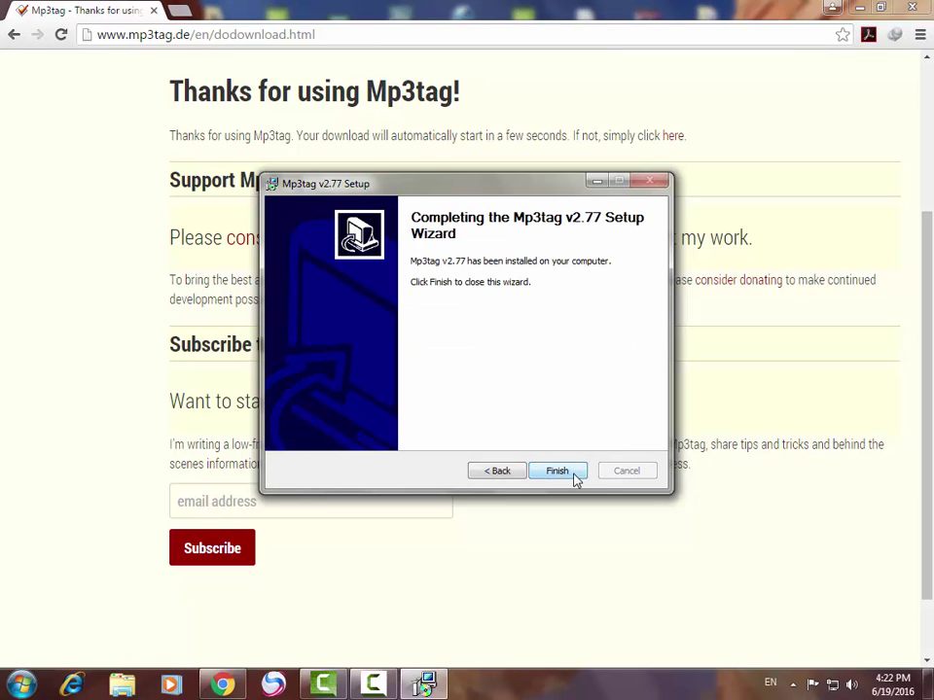
click(571, 474)
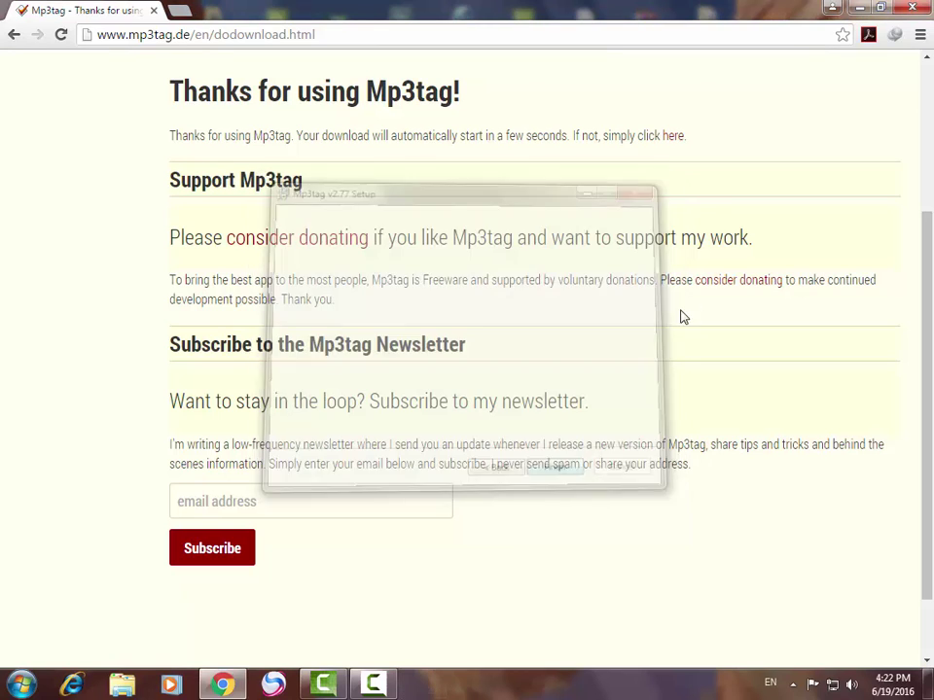
Step: Minimize the browser window and refresh the desktop
click(856, 8)
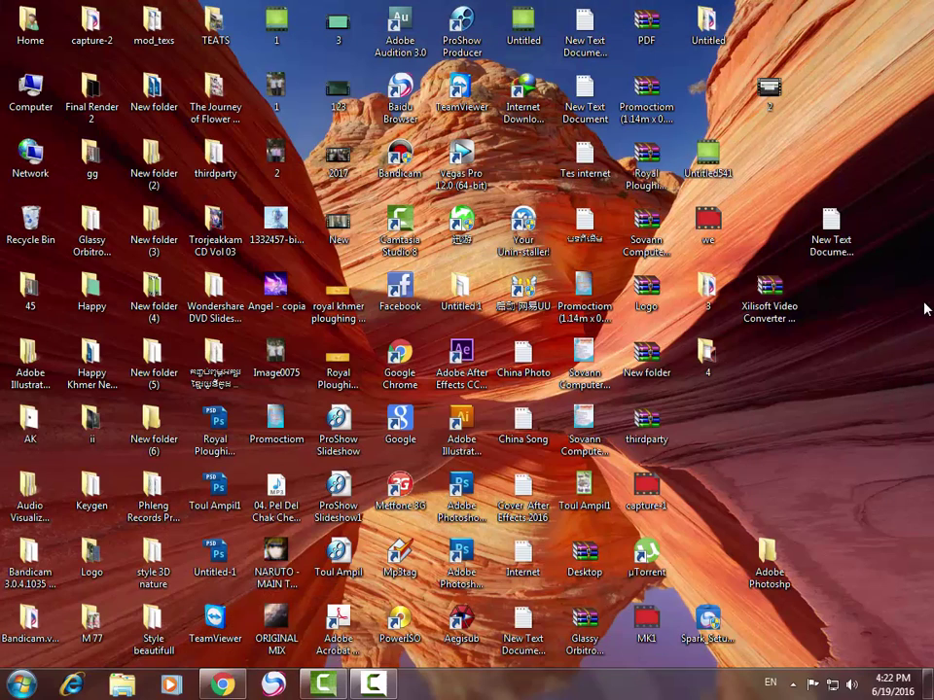
right_click(912, 338)
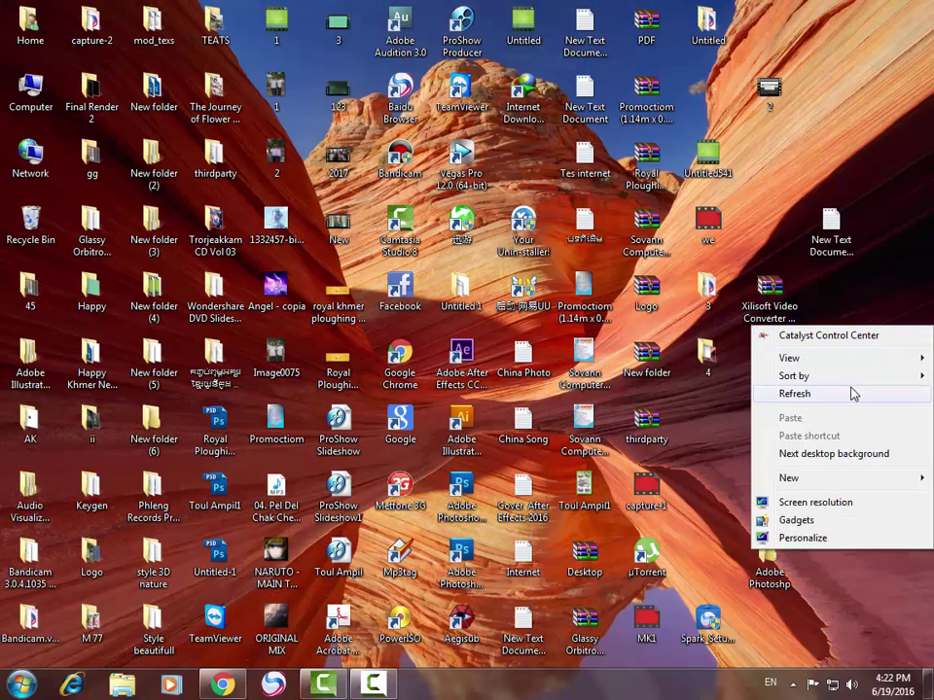
click(860, 409)
right_click(880, 342)
click(861, 409)
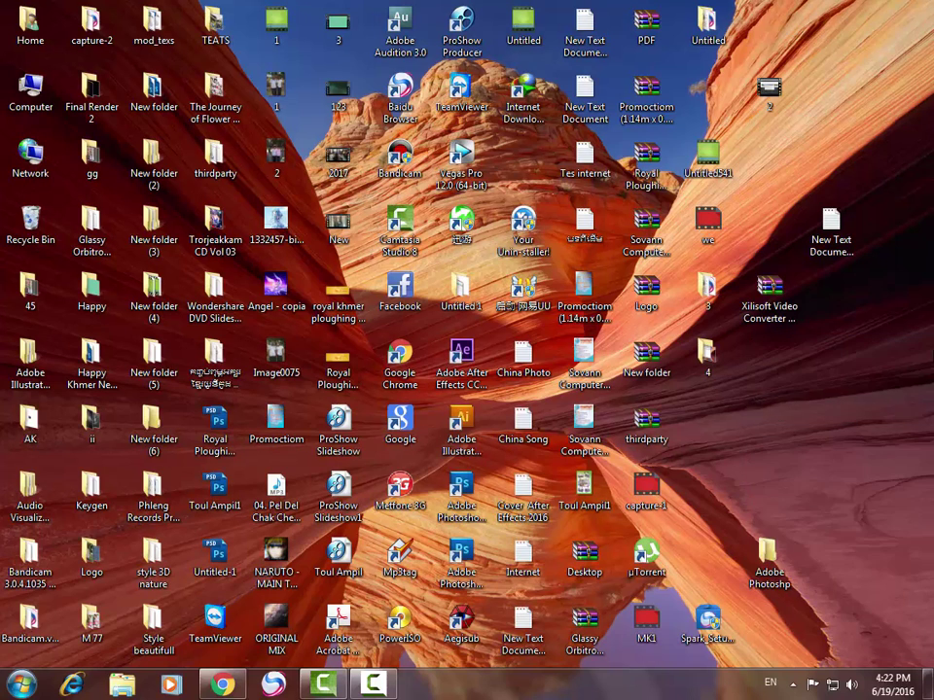
right_click(864, 349)
click(861, 418)
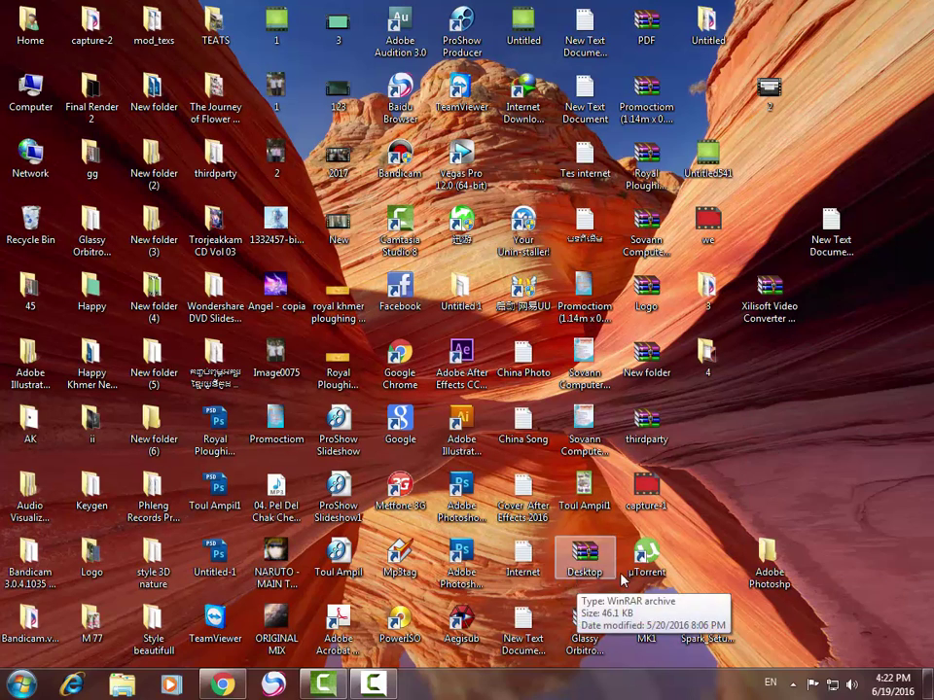
Step: Launch Mp3tag from its desktop shortcut and reposition its window on the desktop
double_click(404, 568)
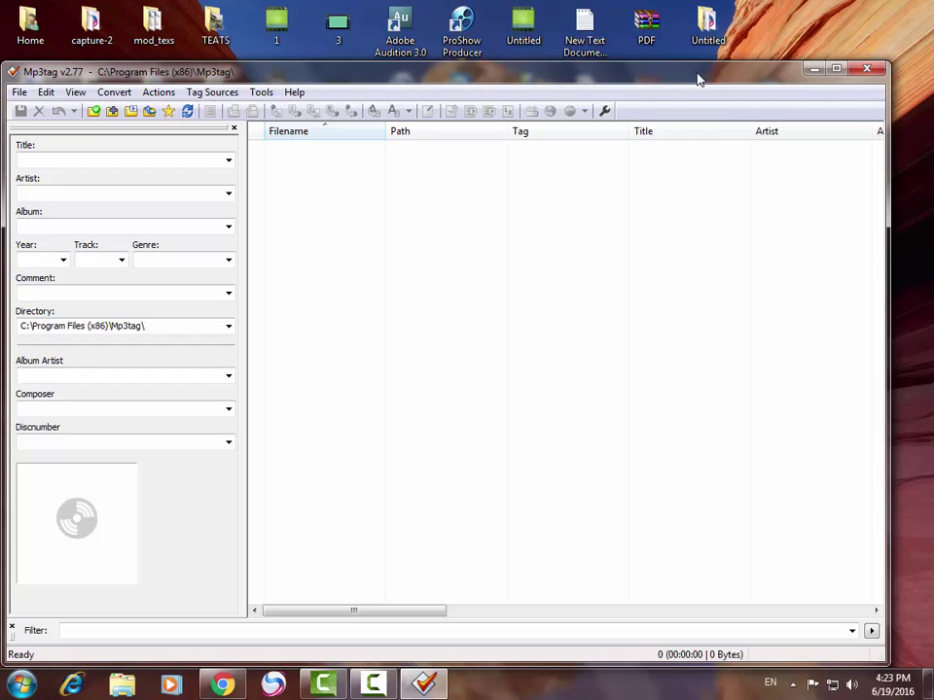
drag(700, 75, 745, 55)
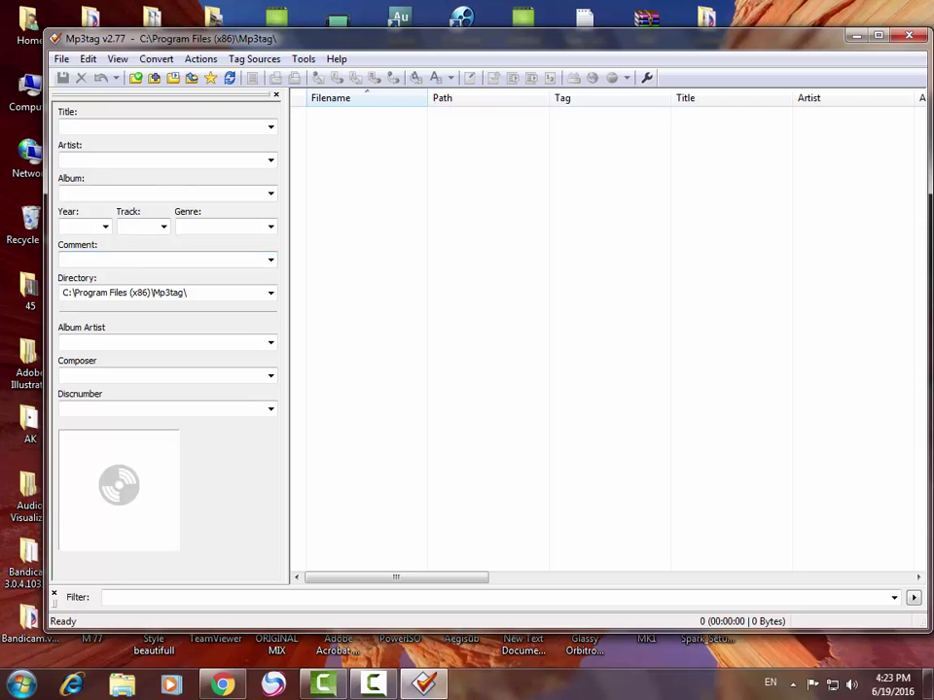
drag(861, 43, 789, 70)
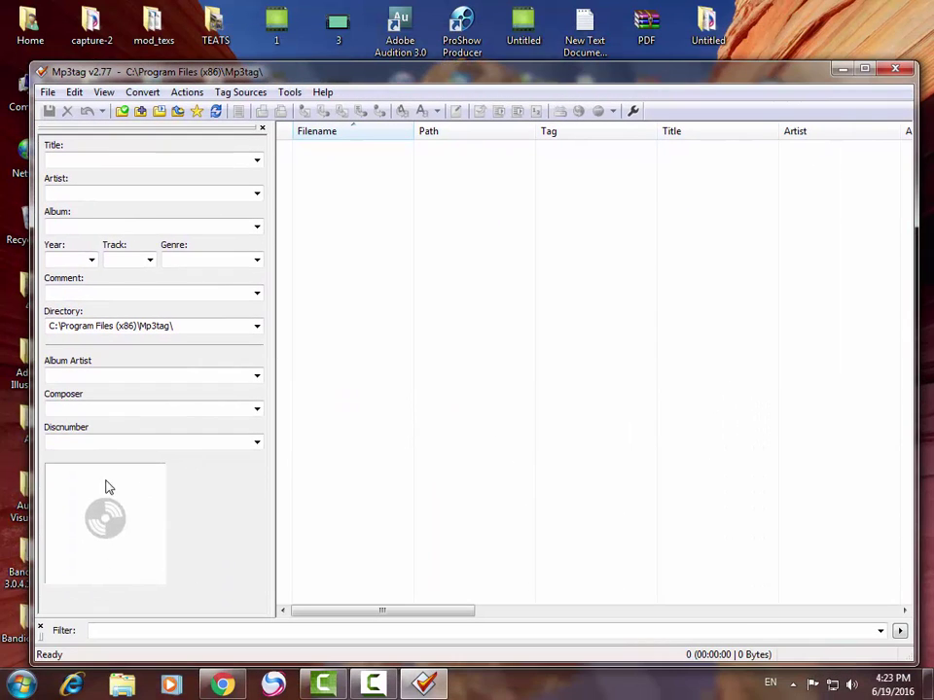
Step: Load the songs from the desktop folder "Phleng Records Production CD Vol 14 [Full Album]" into Mp3tag and maximize its window
click(842, 69)
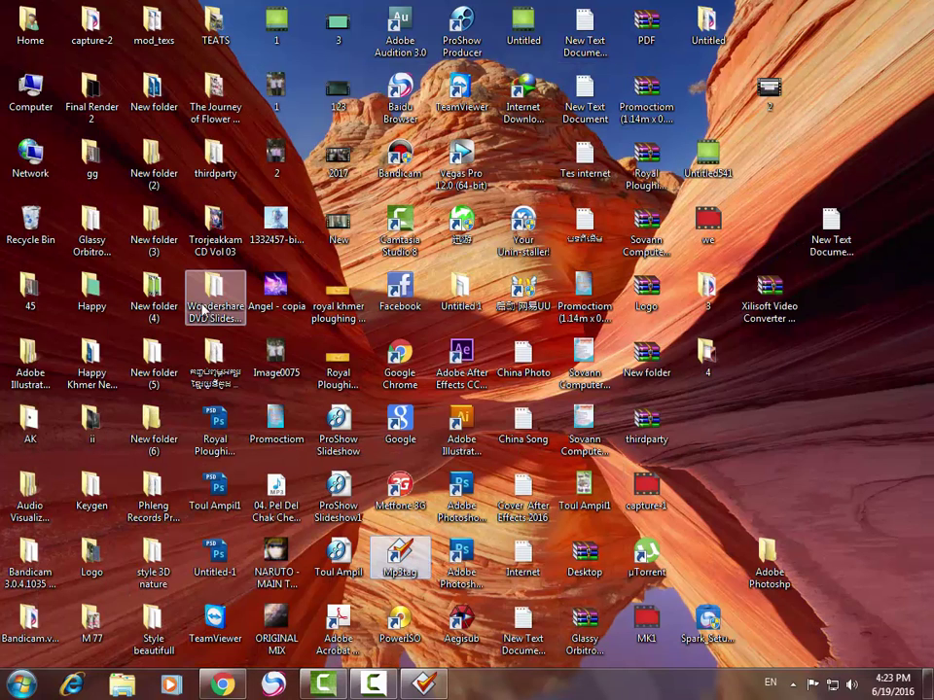
click(154, 501)
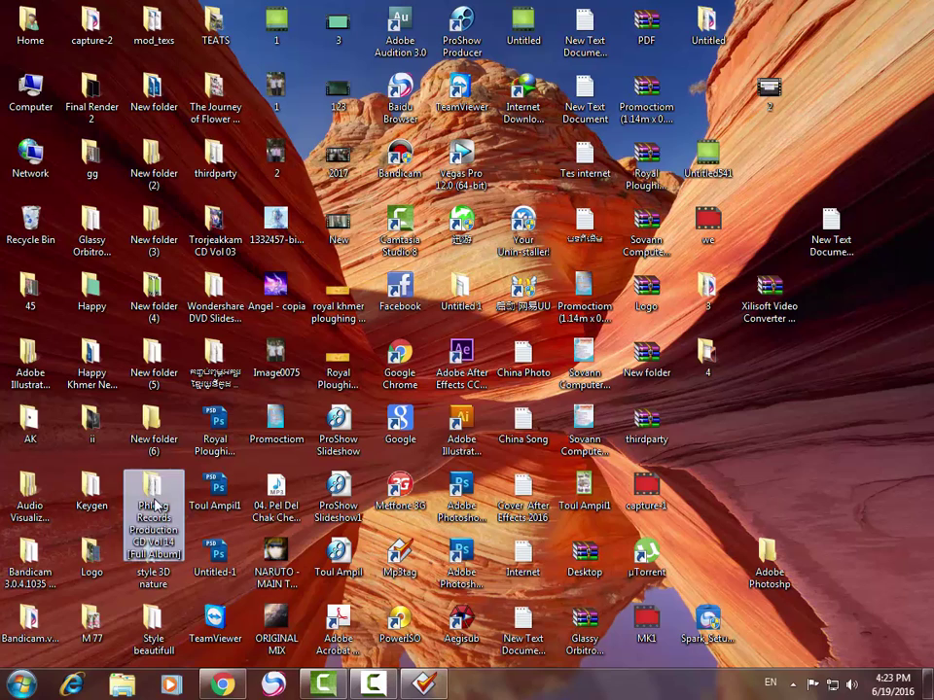
double_click(146, 520)
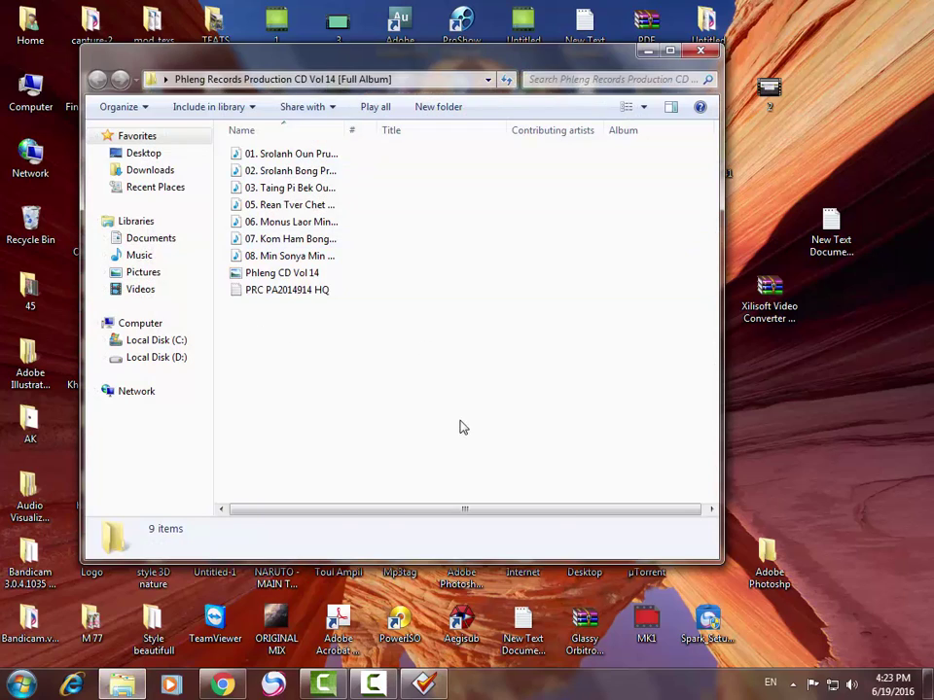
drag(461, 412, 400, 637)
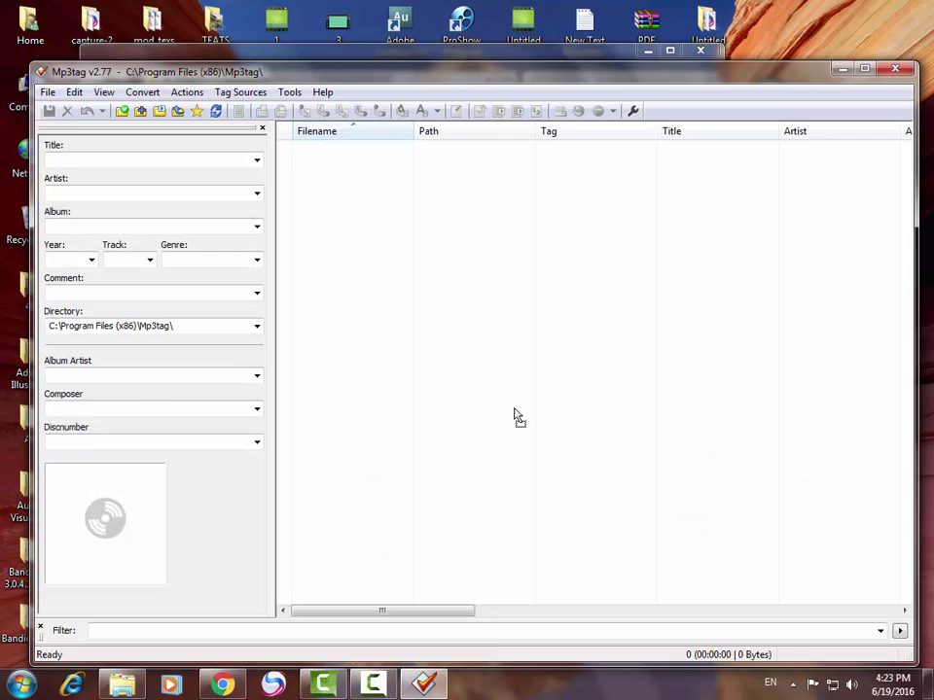
double_click(684, 65)
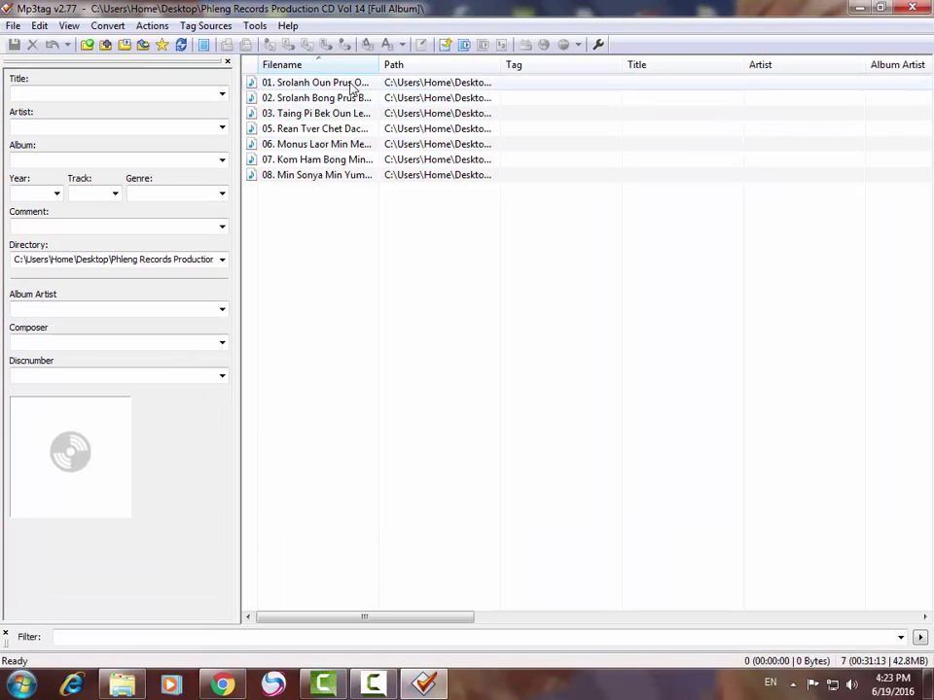
Step: Clear all loaded songs from the Mp3tag file list and return to the album folder window
click(352, 97)
click(313, 159)
click(304, 175)
click(310, 160)
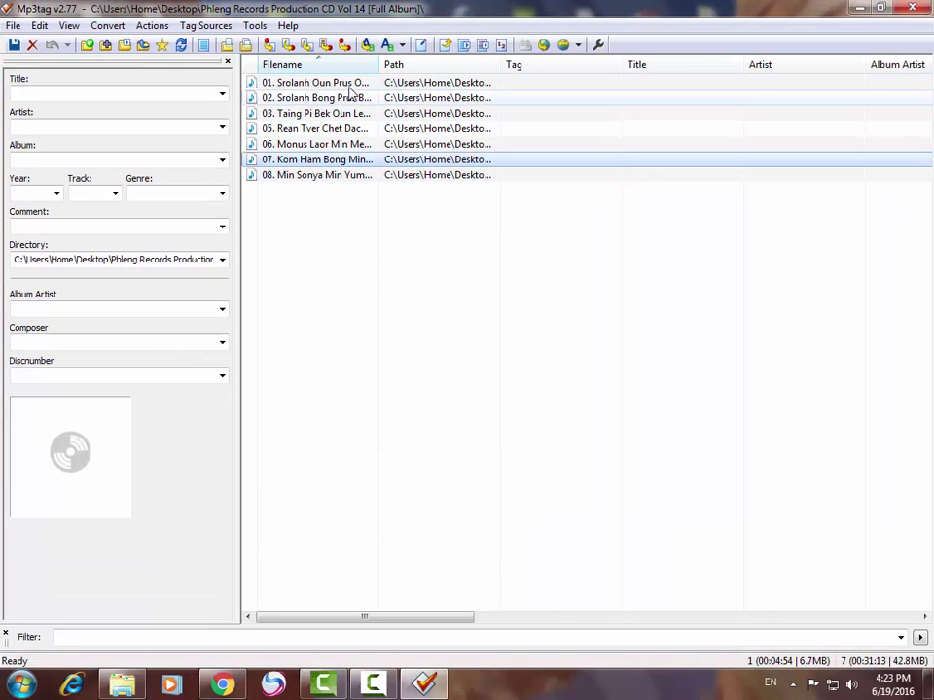
drag(461, 371, 308, 47)
click(307, 46)
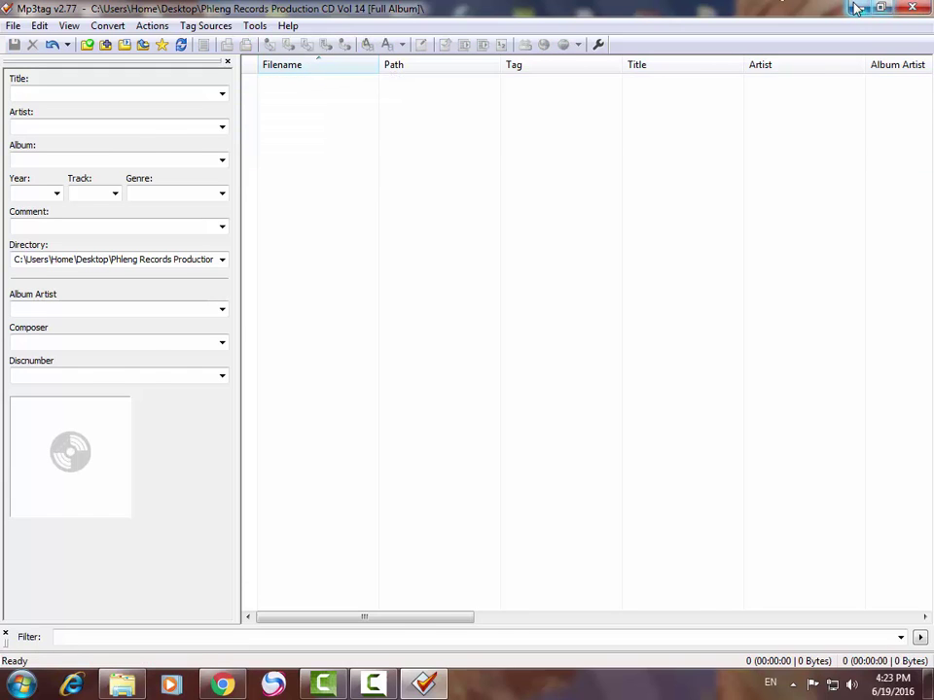
click(911, 8)
click(476, 388)
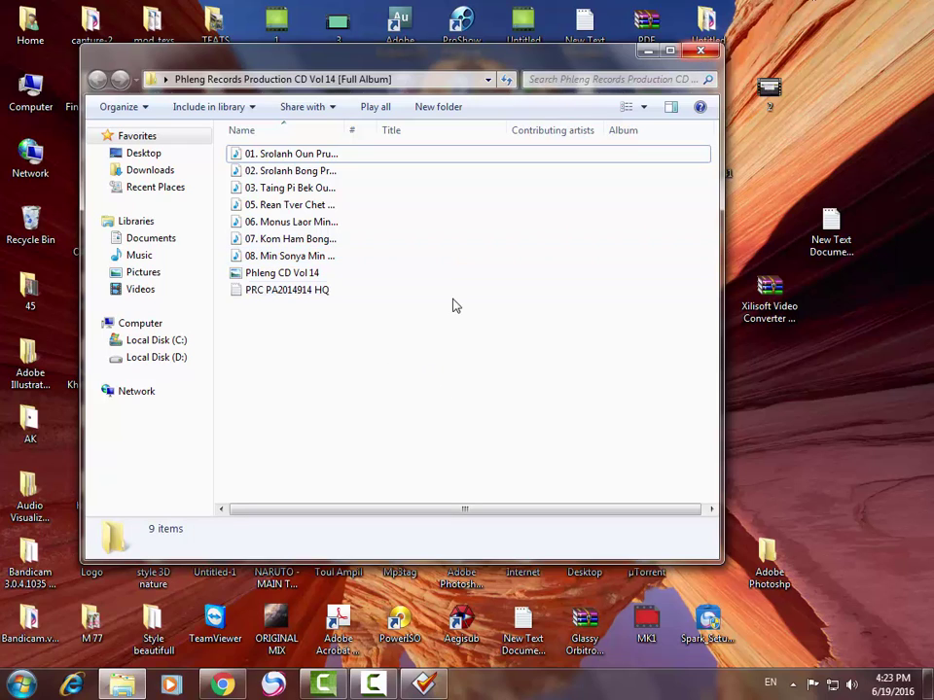
Step: Close the folder window of the album "Phleng Records Production CD Vol 14 [Full Album]"
click(346, 274)
click(362, 379)
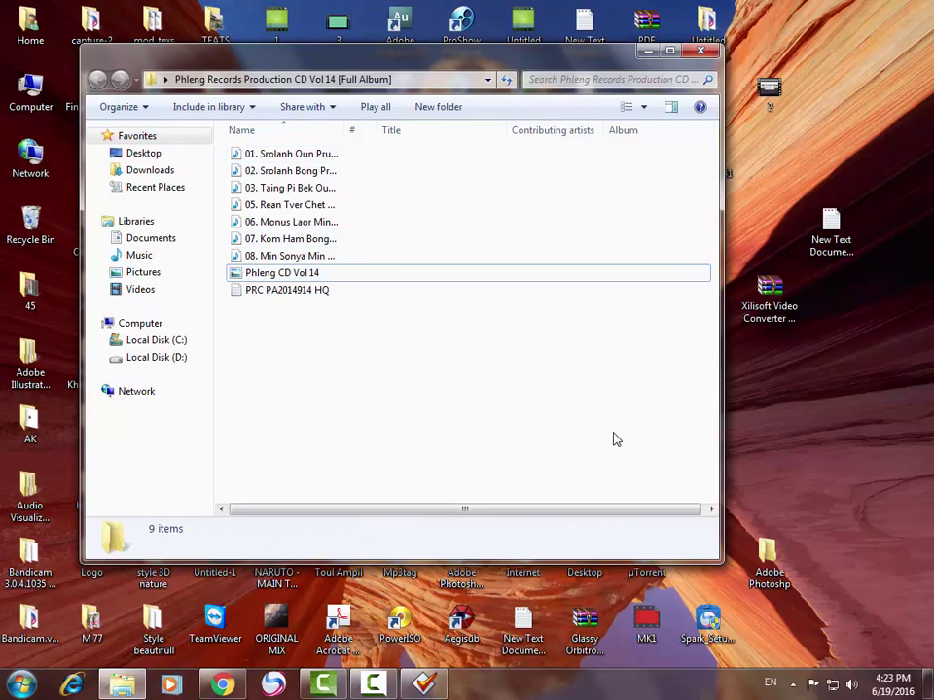
click(701, 50)
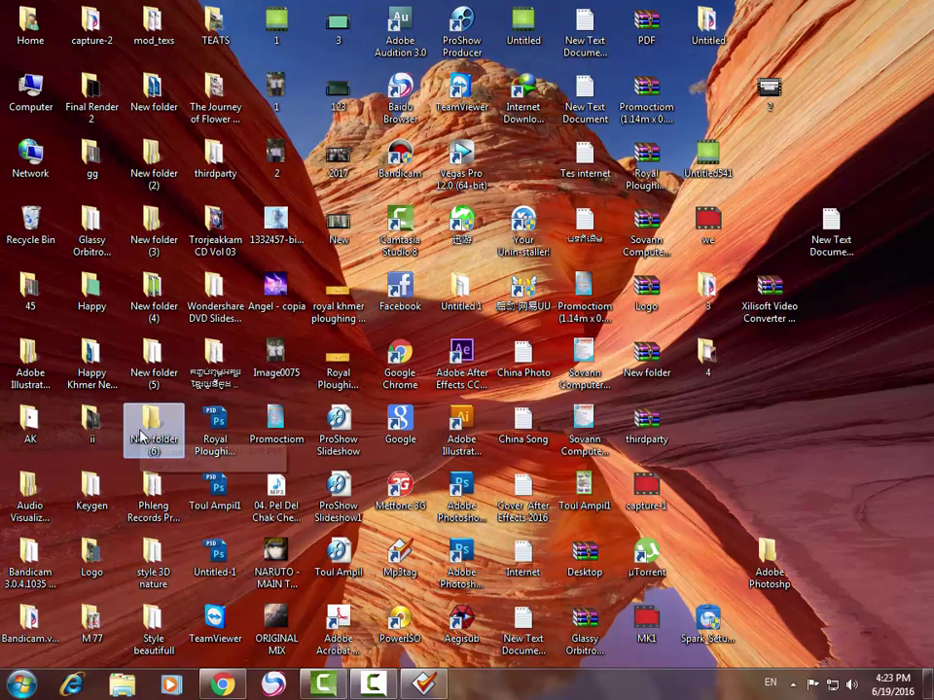
Step: Open the desktop folder "M 77" and briefly play the song L1-M-77-02, dismissing the media player
double_click(92, 621)
click(317, 174)
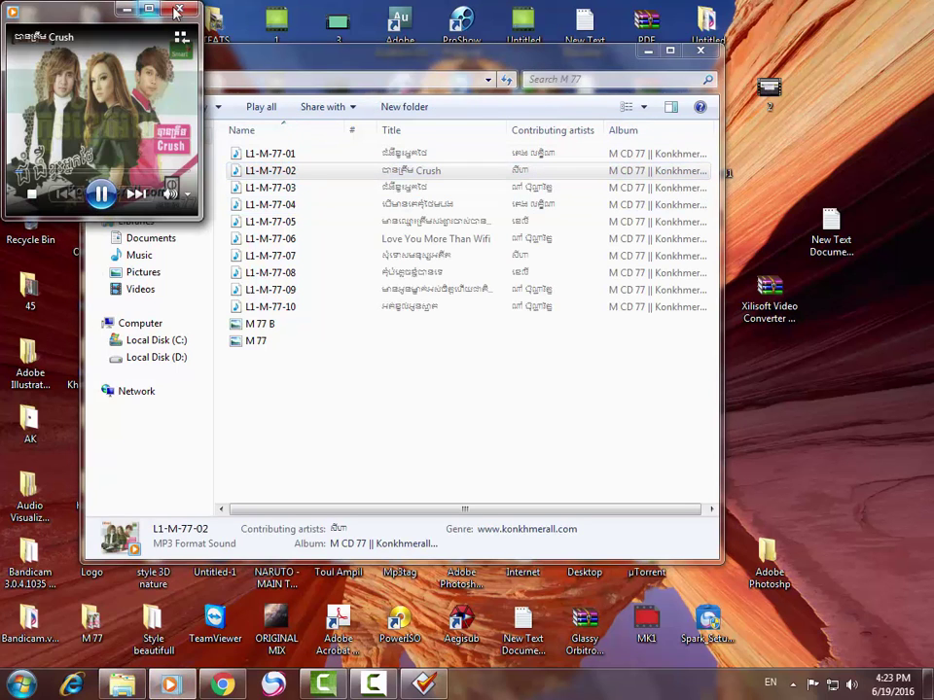
click(128, 10)
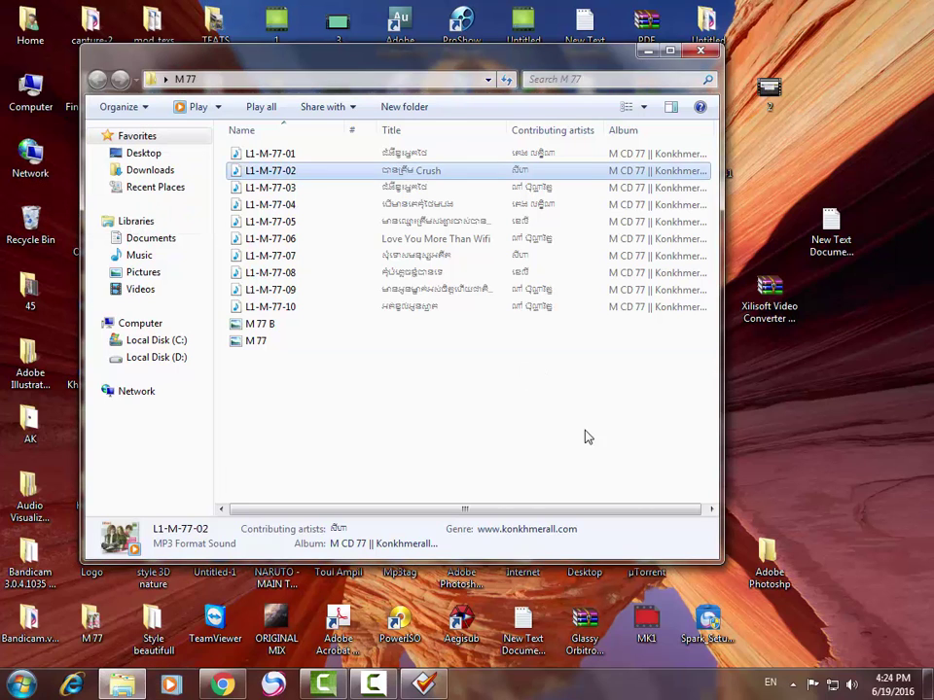
Step: Load all files of the M 77 folder into Mp3tag and display the tags of L1-M-77-02.mp3
drag(588, 436, 247, 129)
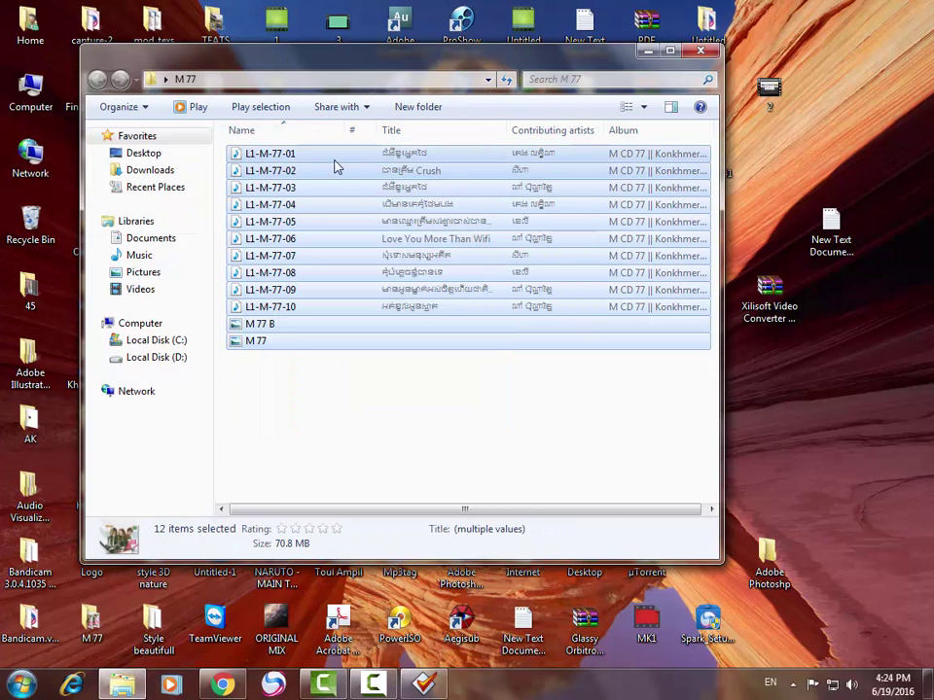
drag(299, 156, 299, 197)
drag(407, 674, 423, 259)
click(305, 99)
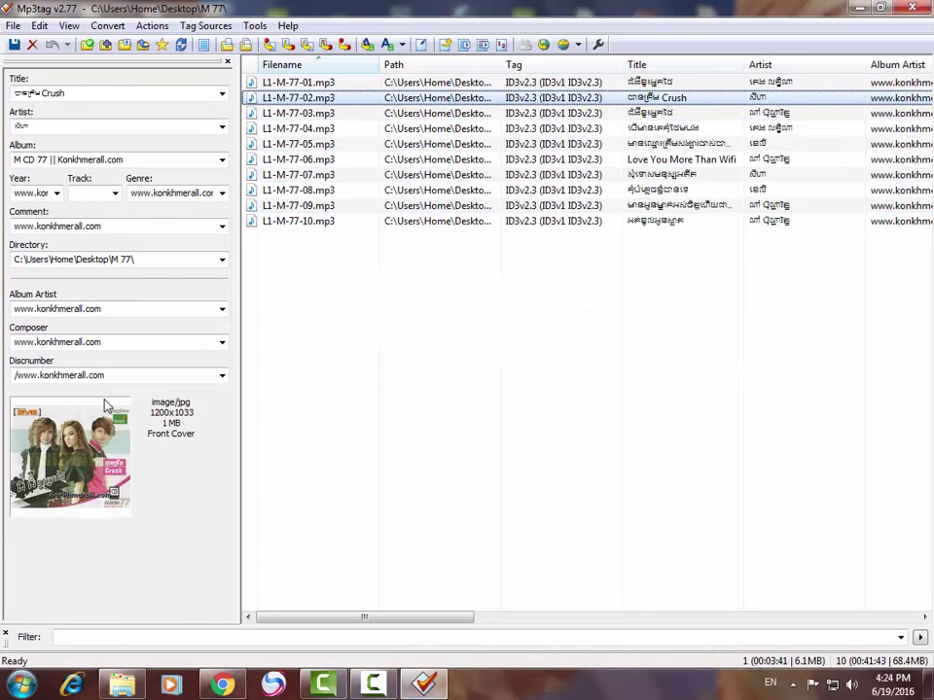
key(Tab)
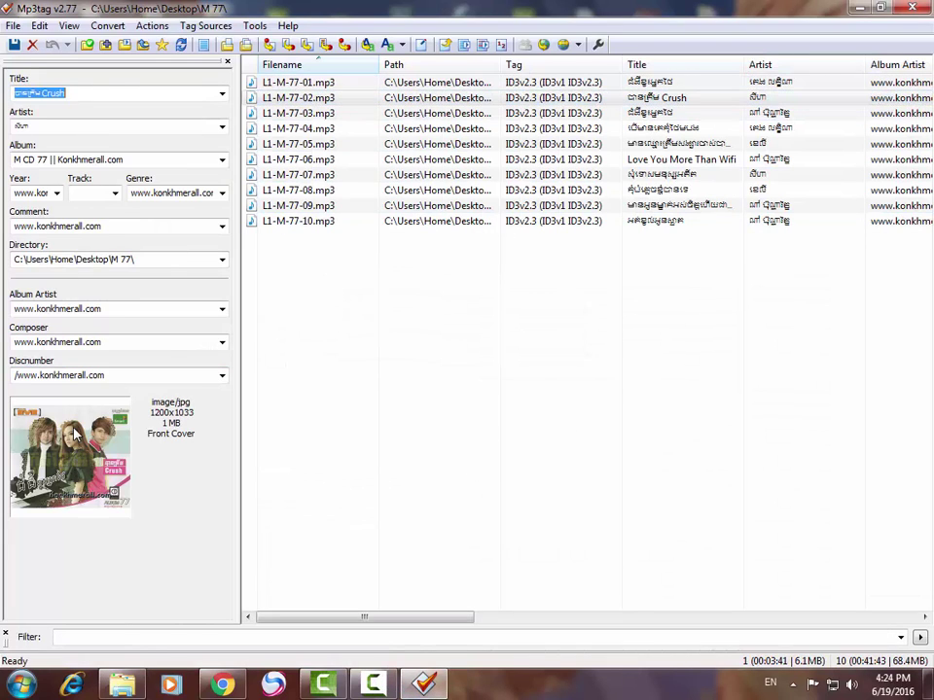
Step: Remove the tags from all ten loaded M 77 songs and confirm the removal
click(720, 392)
drag(922, 332, 370, 108)
right_click(371, 100)
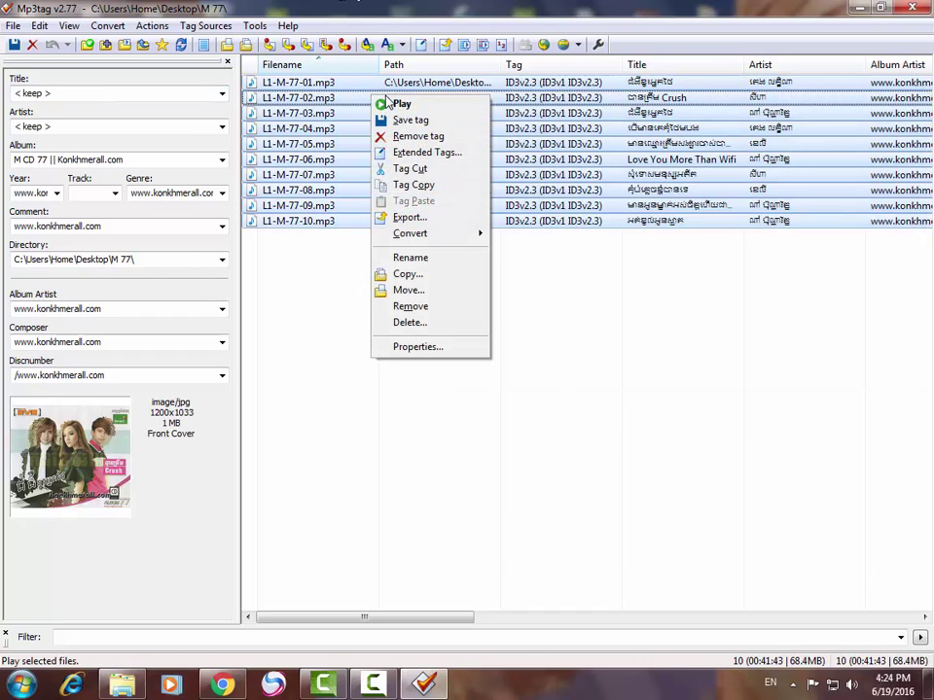
click(437, 144)
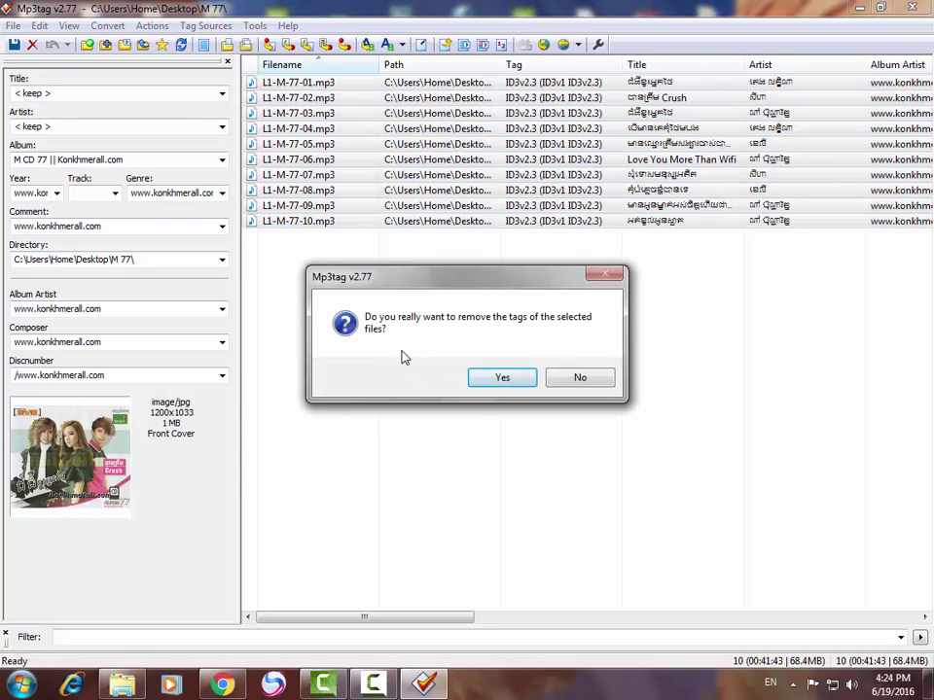
click(502, 377)
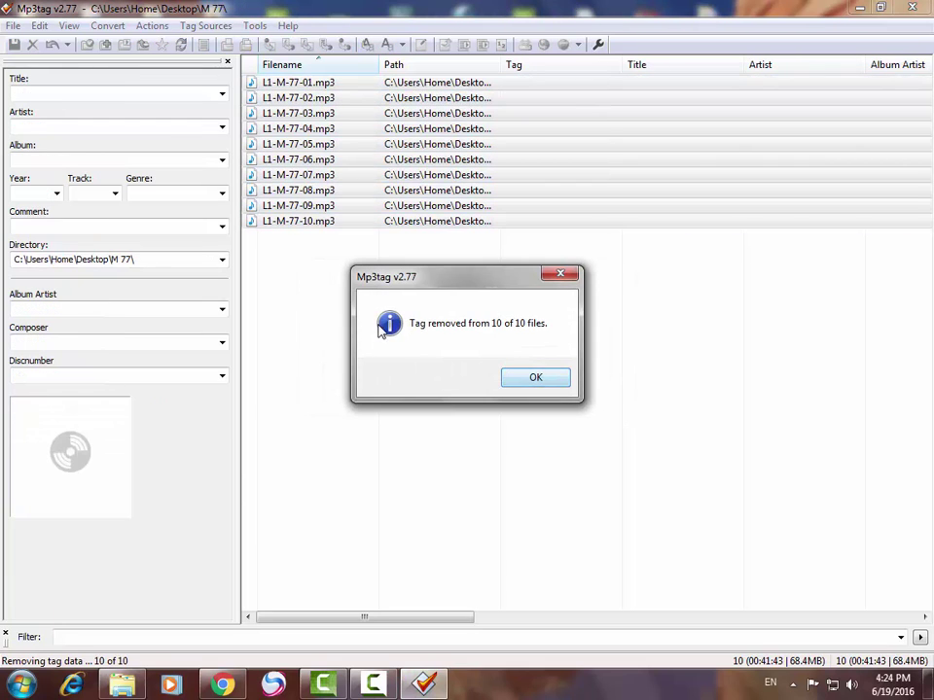
key(Return)
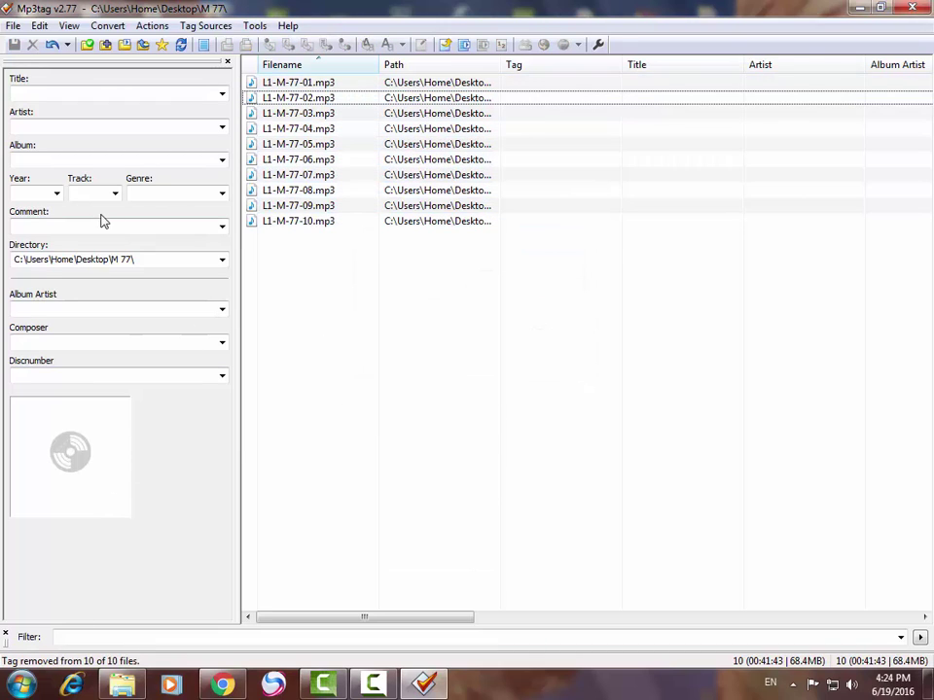
click(33, 93)
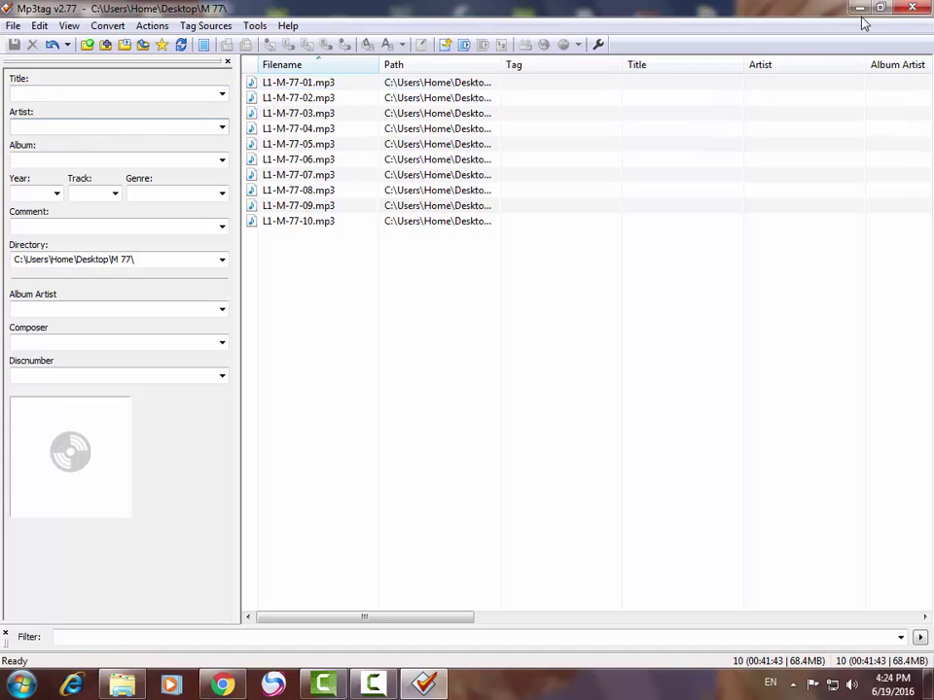
key(ctrl+a)
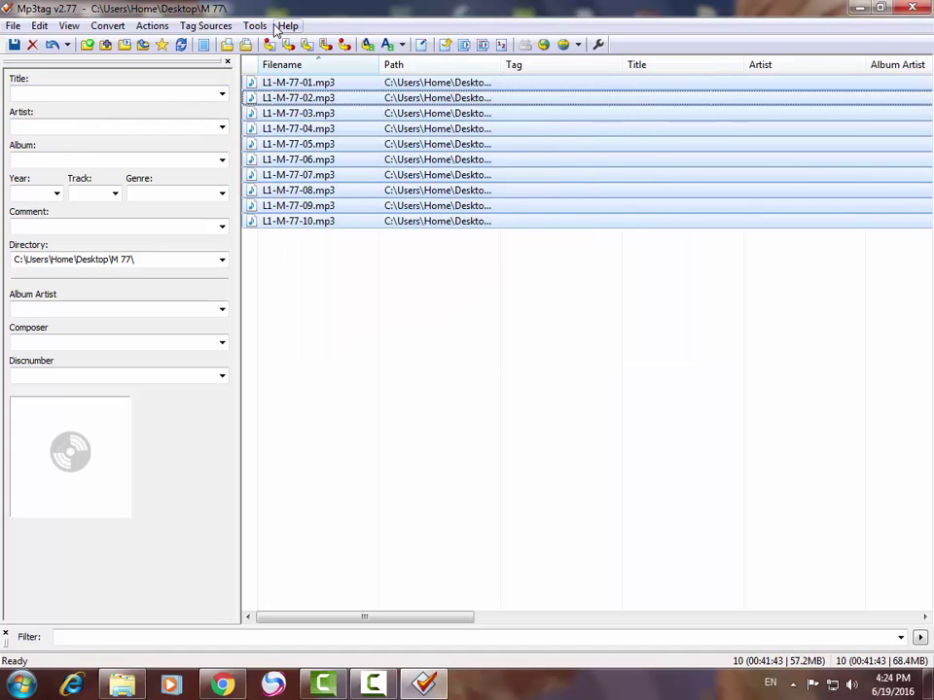
click(482, 339)
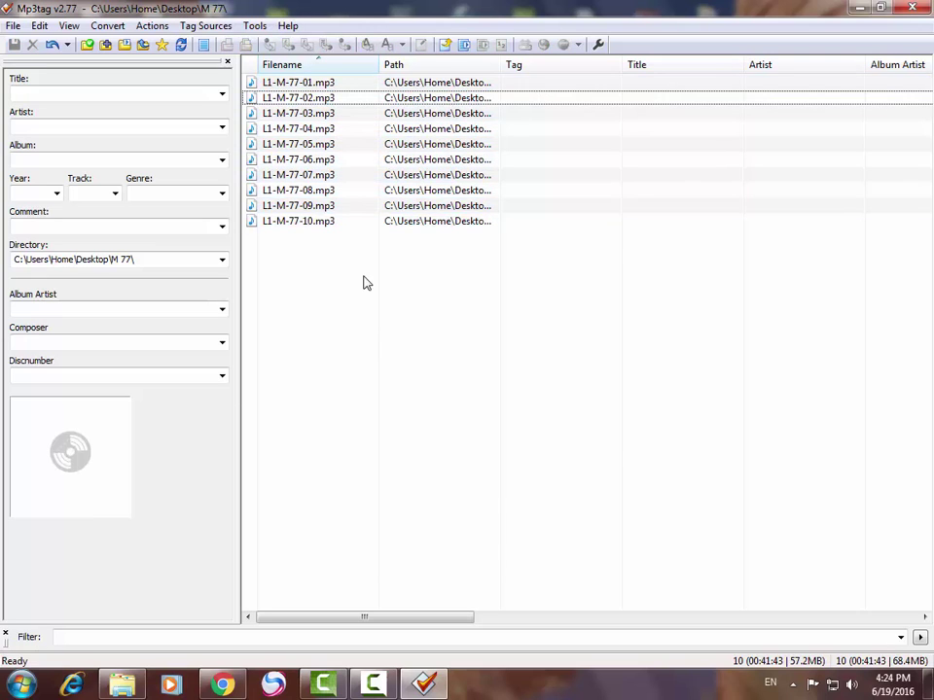
drag(458, 376, 308, 113)
right_click(300, 101)
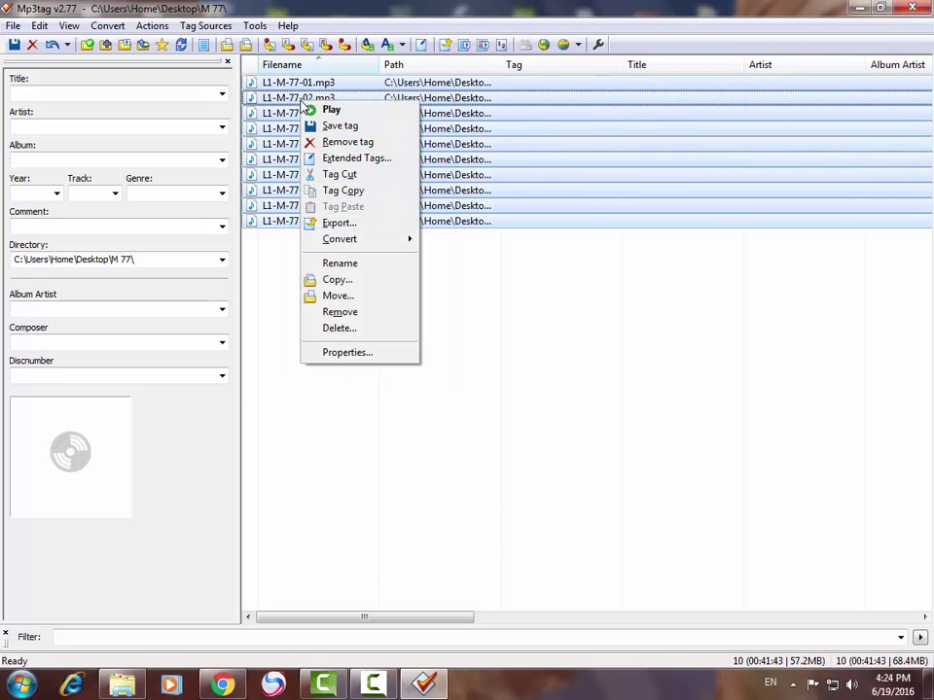
click(531, 303)
Step: Add the image "M 77" from the desktop folder M 77 as cover to all ten songs through Extended Tags and save
drag(528, 356, 327, 68)
right_click(341, 118)
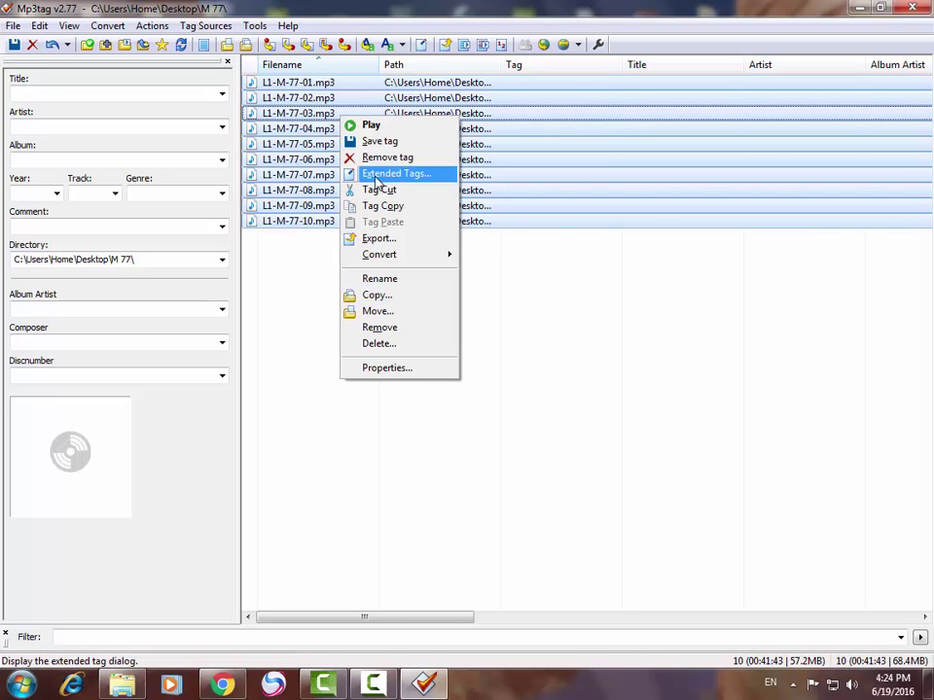
click(399, 174)
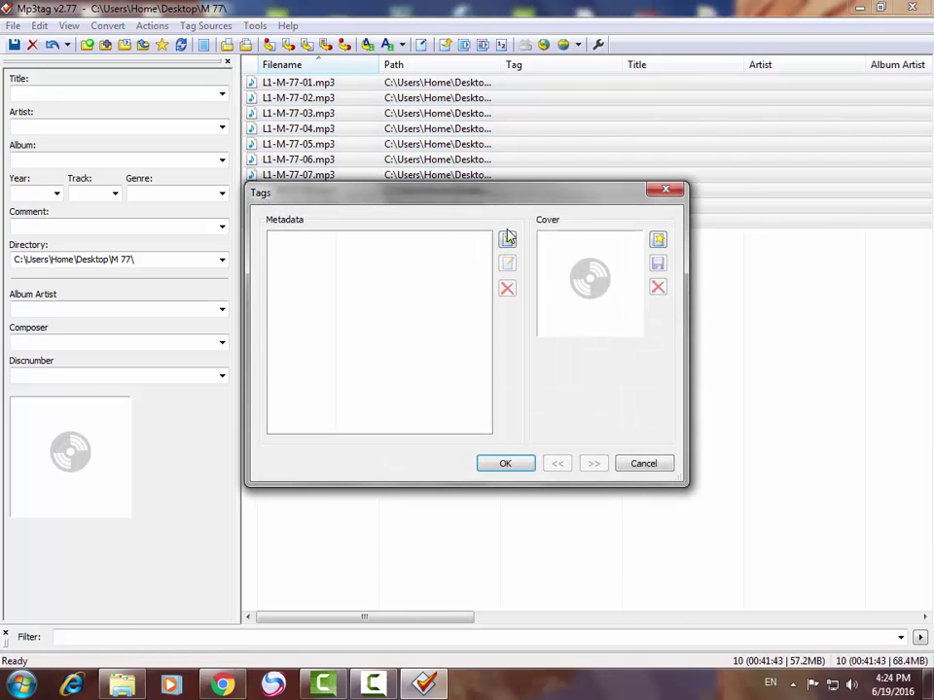
click(659, 245)
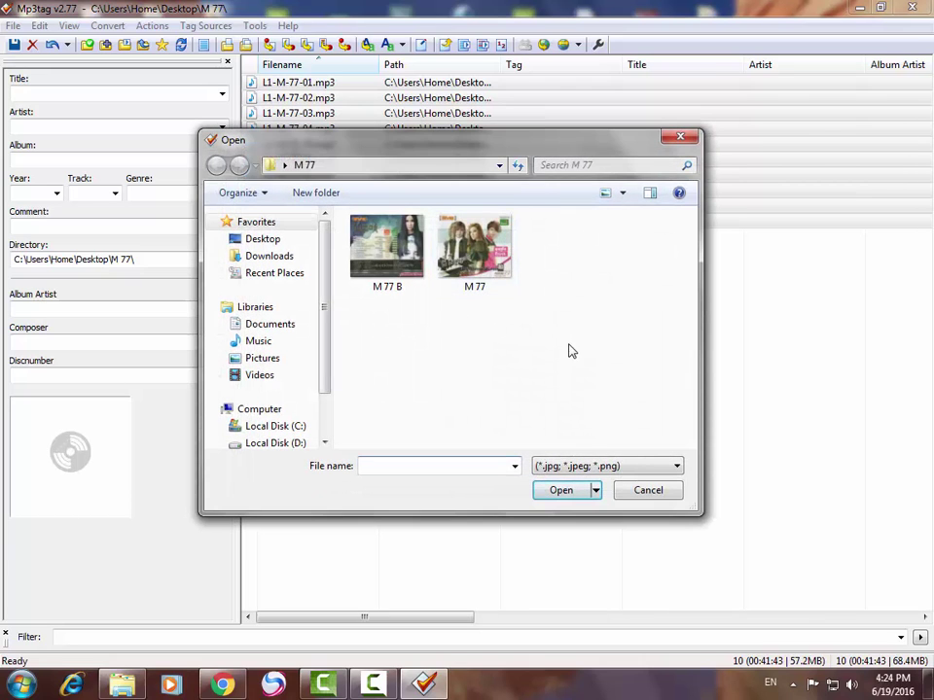
click(257, 257)
click(263, 239)
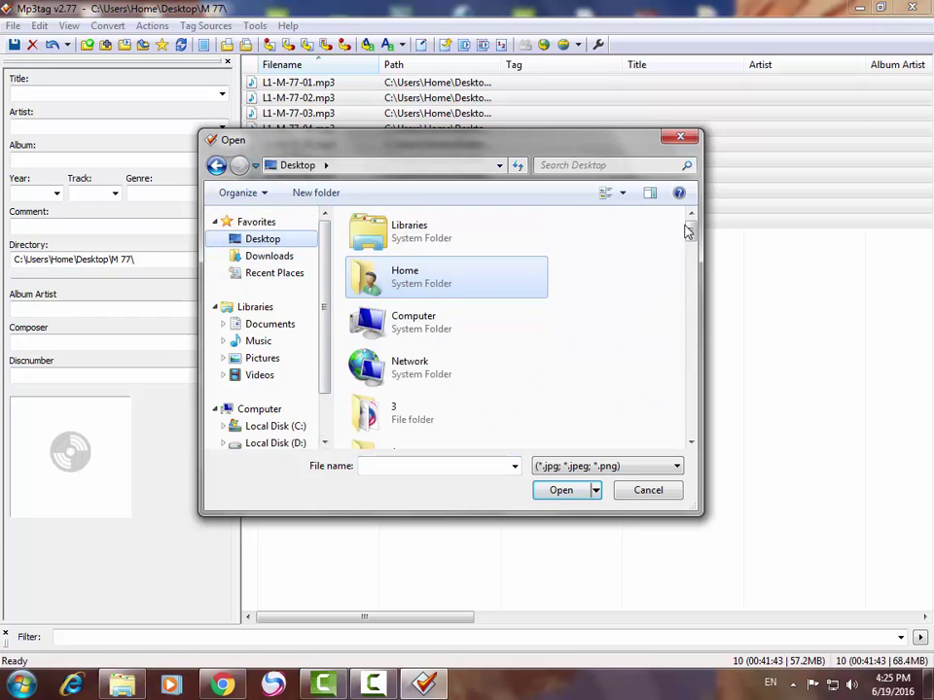
drag(688, 230, 702, 315)
click(436, 389)
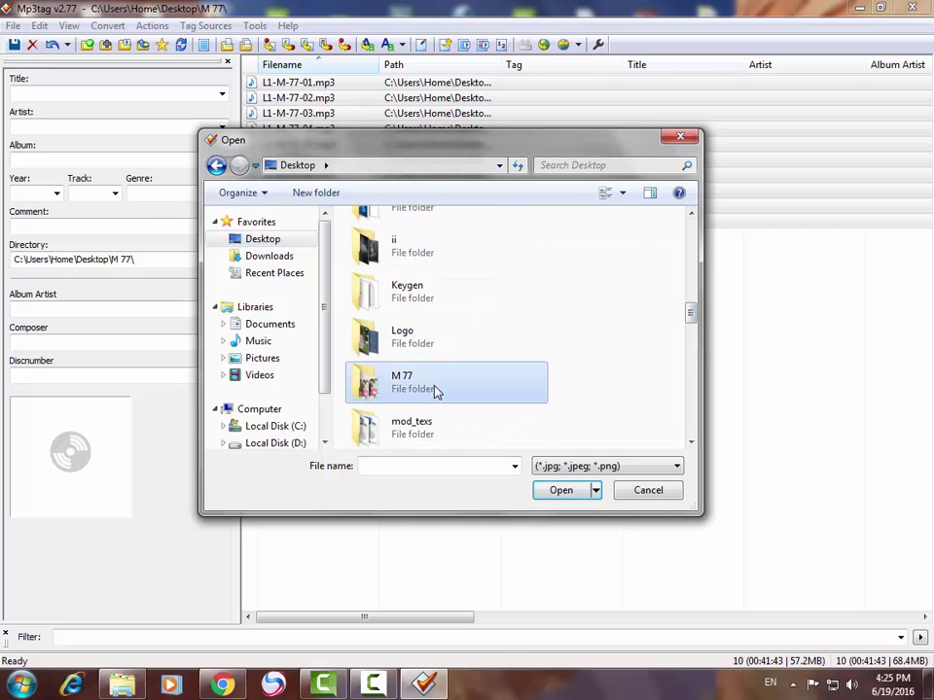
double_click(437, 389)
double_click(474, 249)
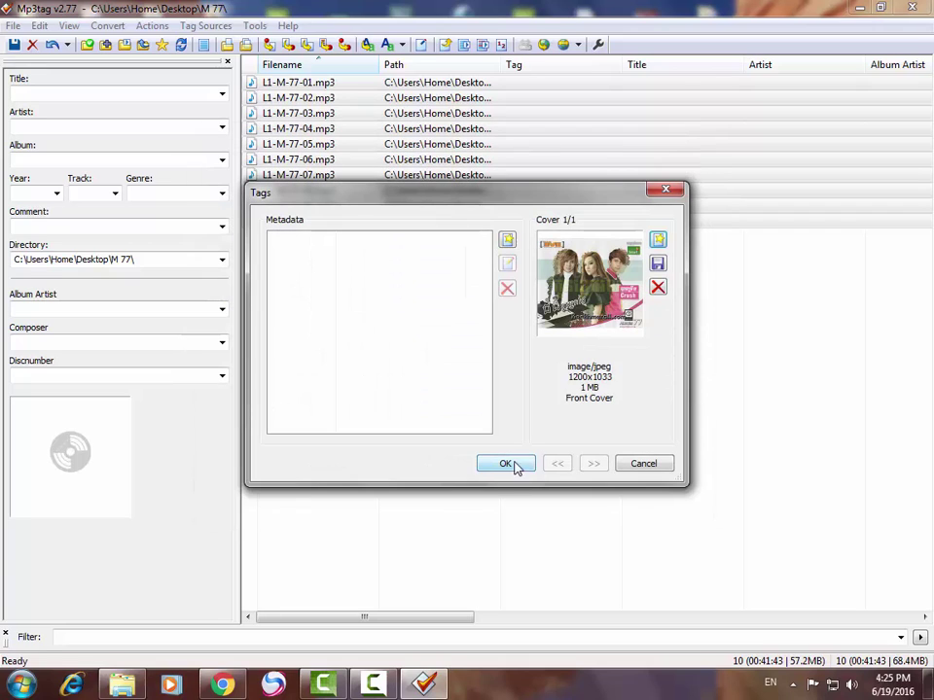
click(515, 465)
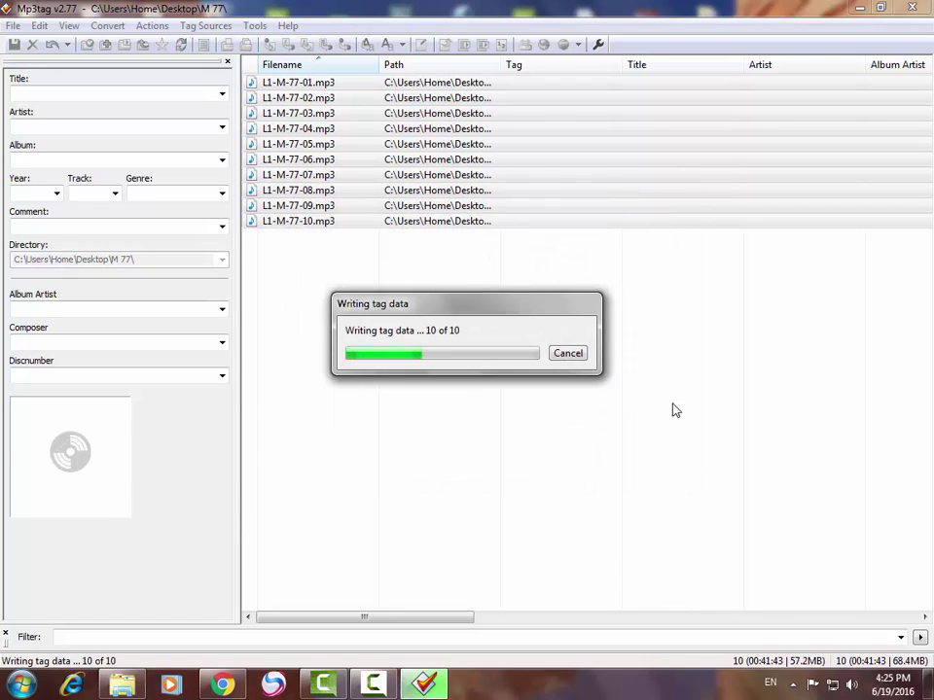
click(536, 381)
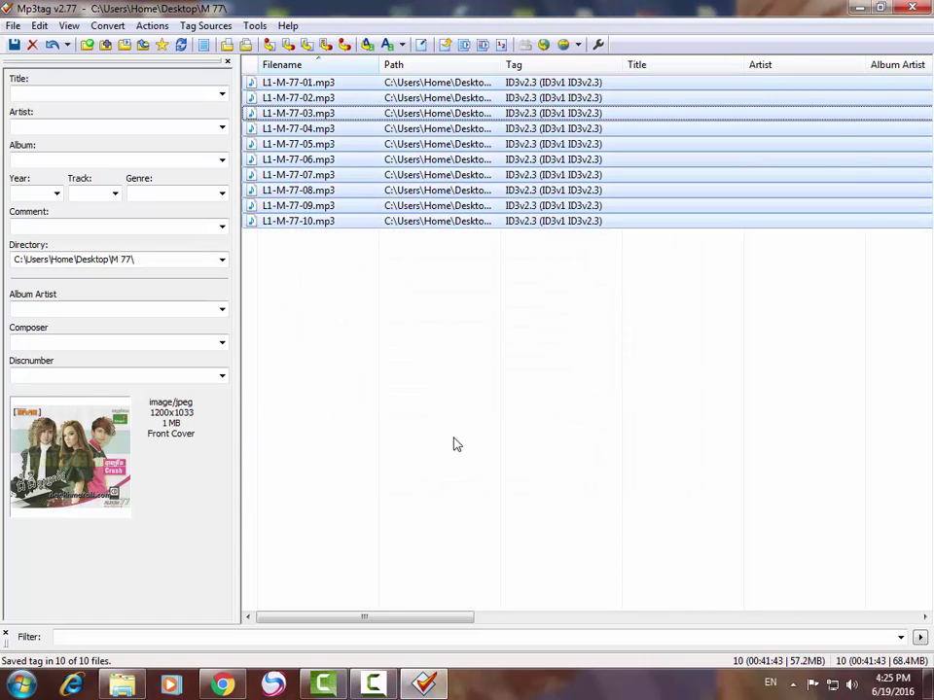
click(377, 194)
click(337, 119)
drag(483, 399, 268, 82)
click(309, 475)
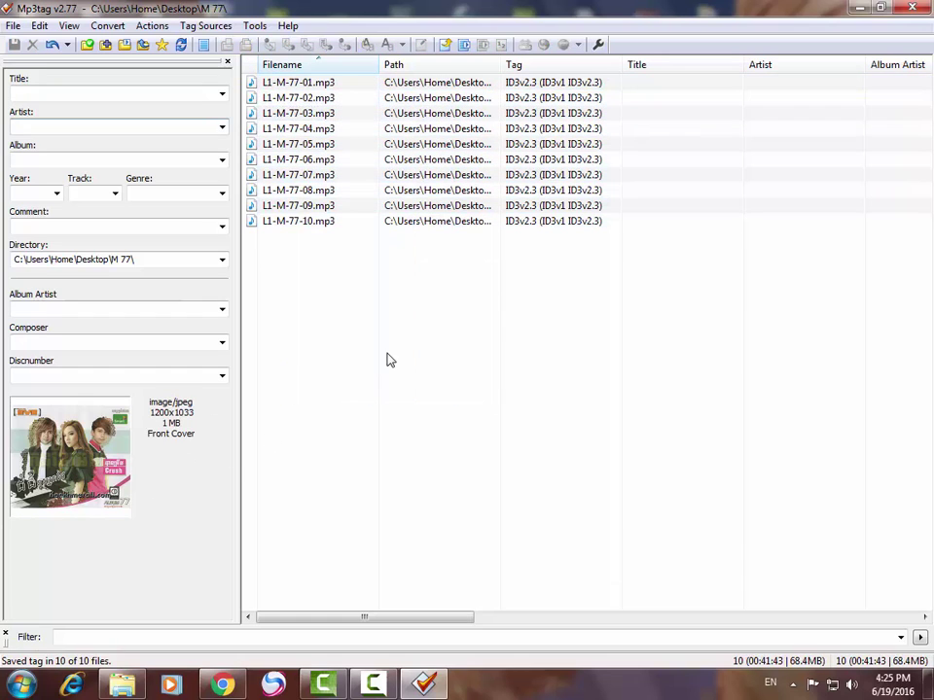
drag(392, 319, 334, 85)
click(333, 128)
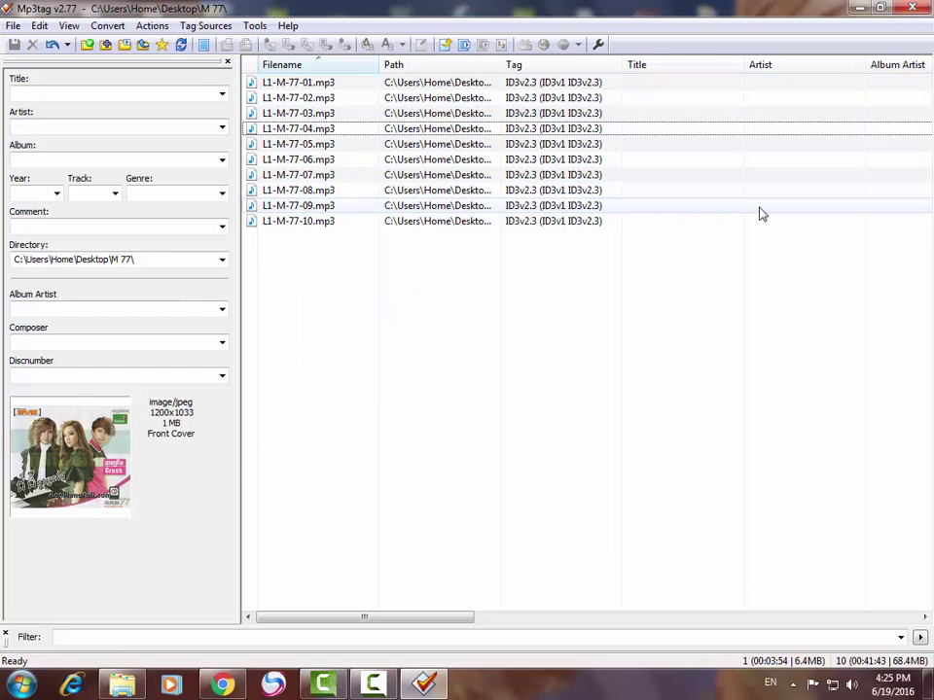